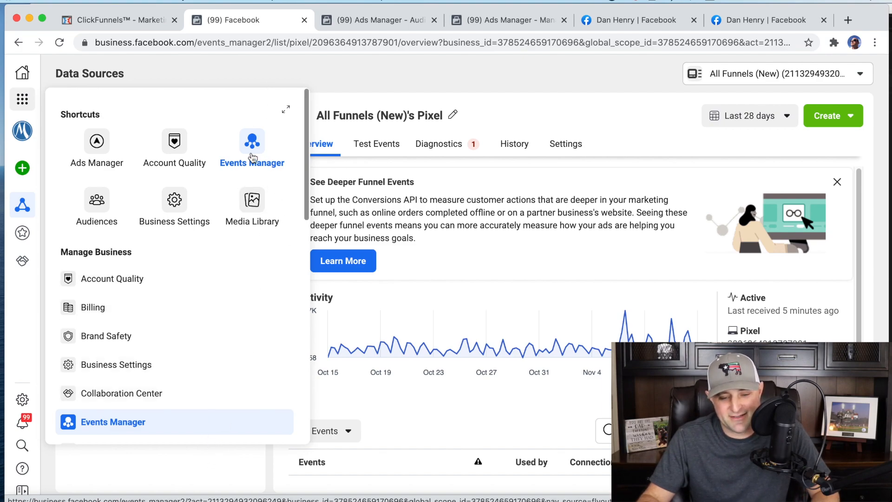
Copy the base code of All Funnels (New)'s Pixel through manual installation for a new website, and close the setup
left_click(445, 380)
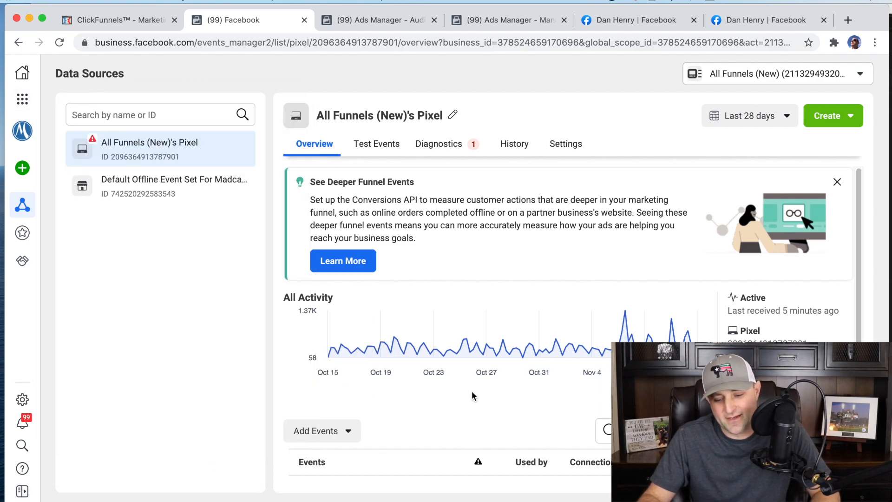
scroll(472, 391, "down", 2)
scroll(464, 364, "up", 1)
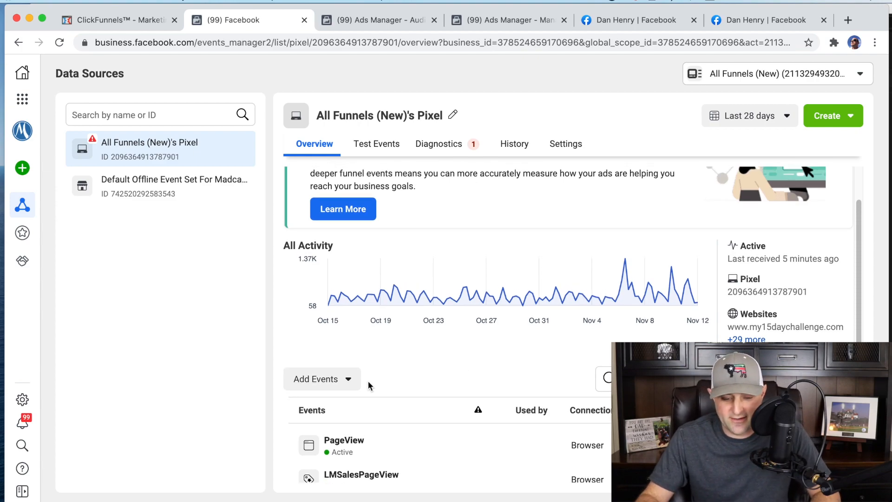
left_click(353, 384)
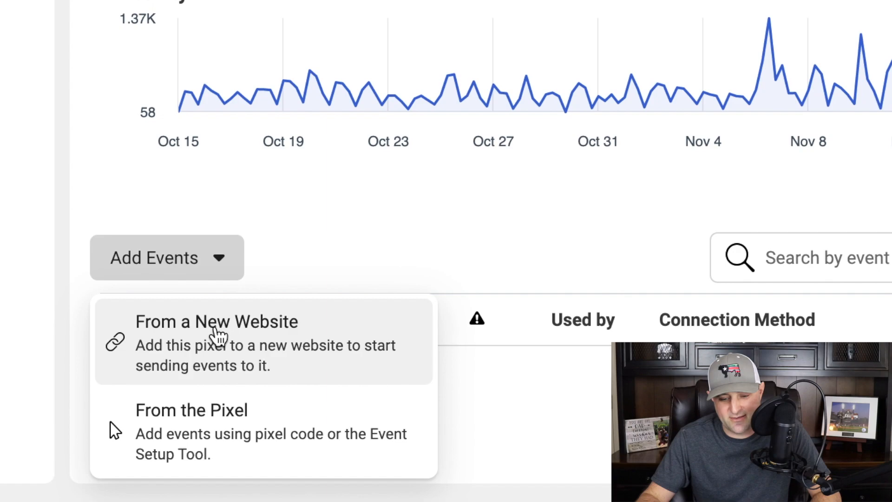
left_click(217, 331)
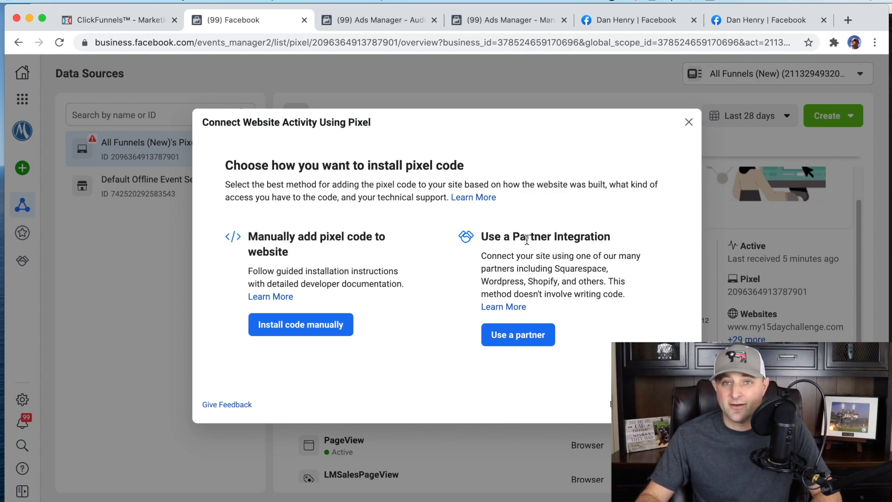
left_click(308, 332)
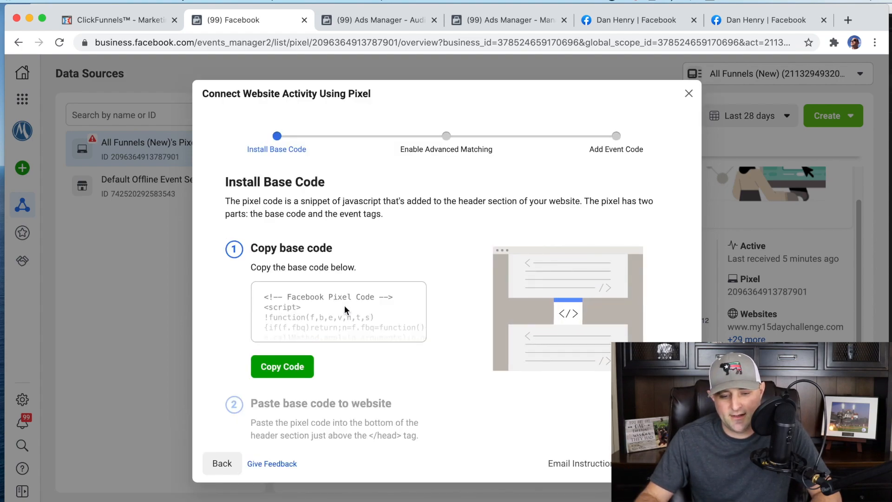
left_click(284, 371)
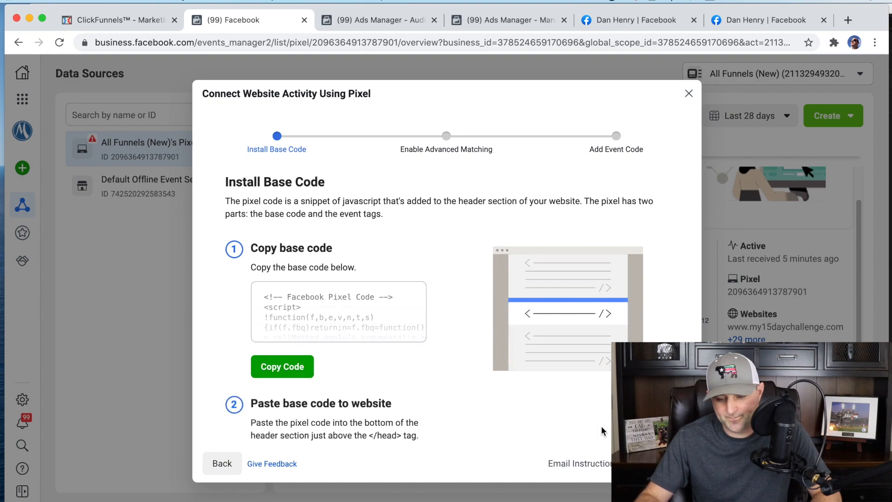
left_click(688, 94)
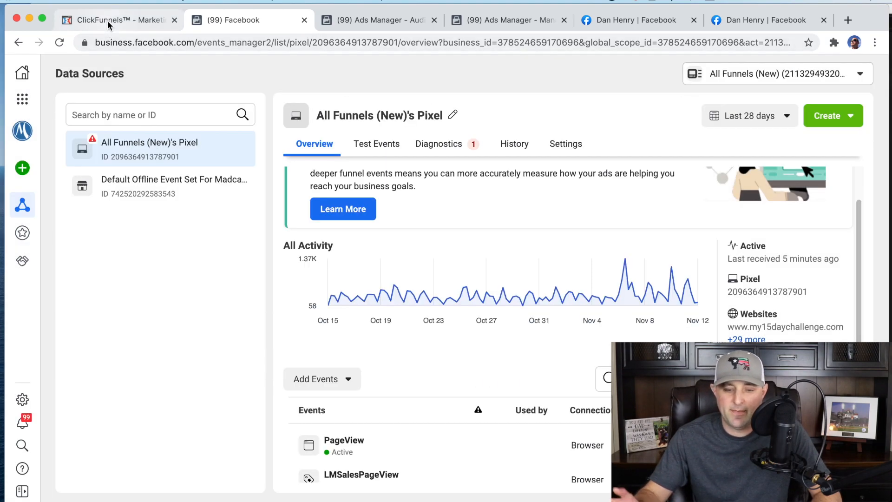
Switch to ClickFunnels, open the My 15 Day Challenge funnel's settings, check the head tracking code and save the settings
left_click(107, 20)
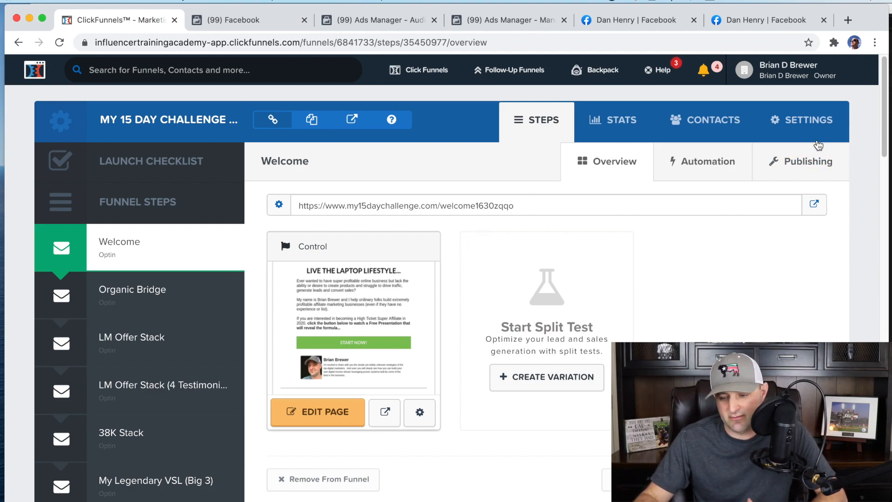
left_click(812, 126)
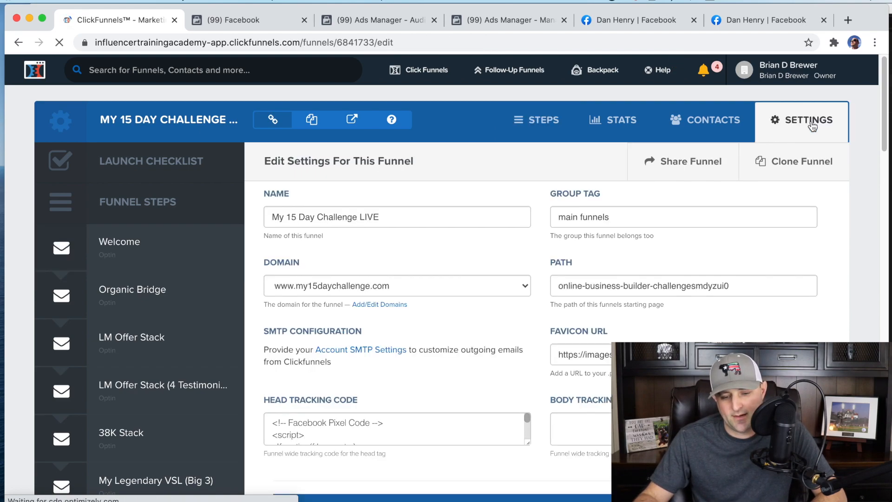
scroll(445, 355, "down", 1)
scroll(315, 381, "down", 1)
scroll(290, 400, "down", 1)
scroll(358, 396, "down", 3)
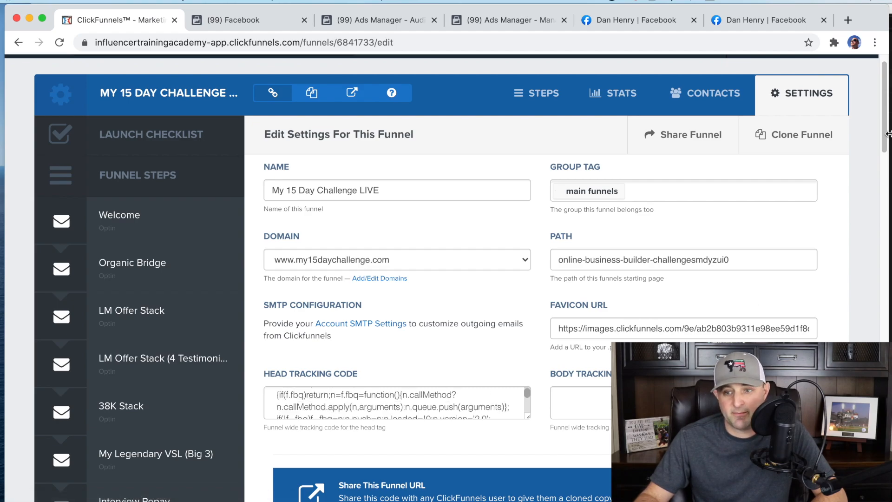
scroll(887, 134, "down", 20)
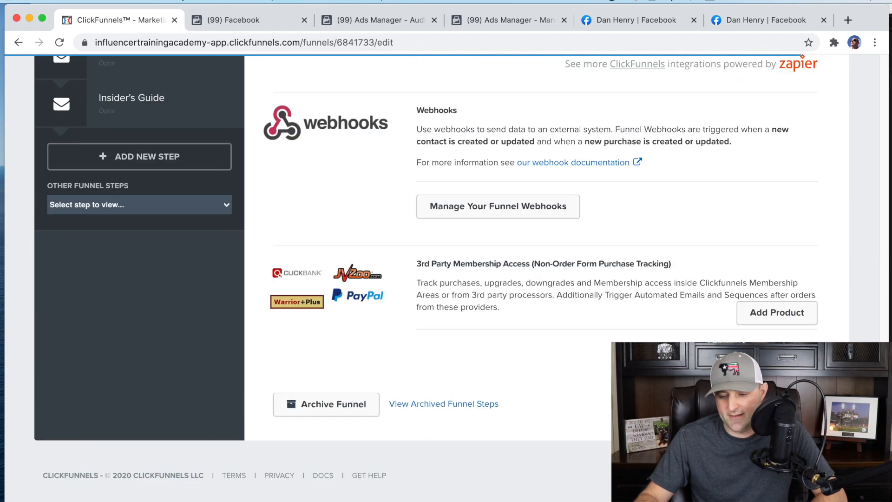
left_click(758, 404)
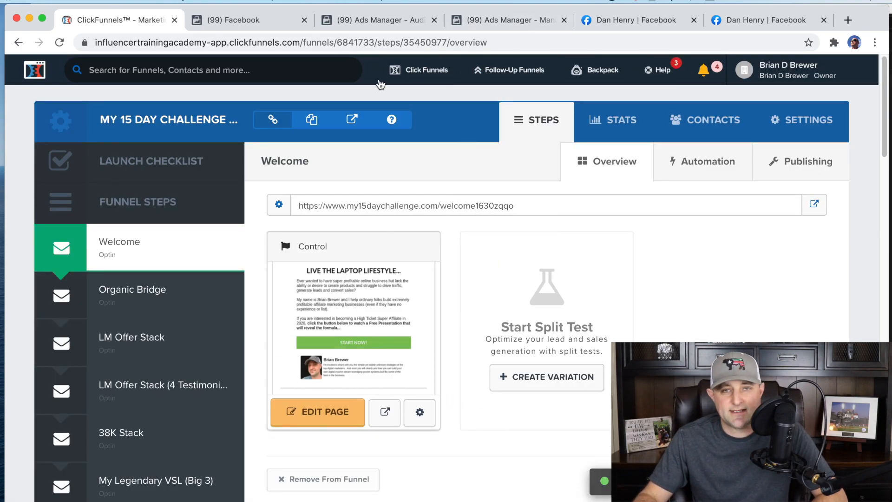
Load my15daychallenge.com in a new tab, inspect its pixel with the Facebook Pixel Helper extension, and close the tab
mouse_move(380, 84)
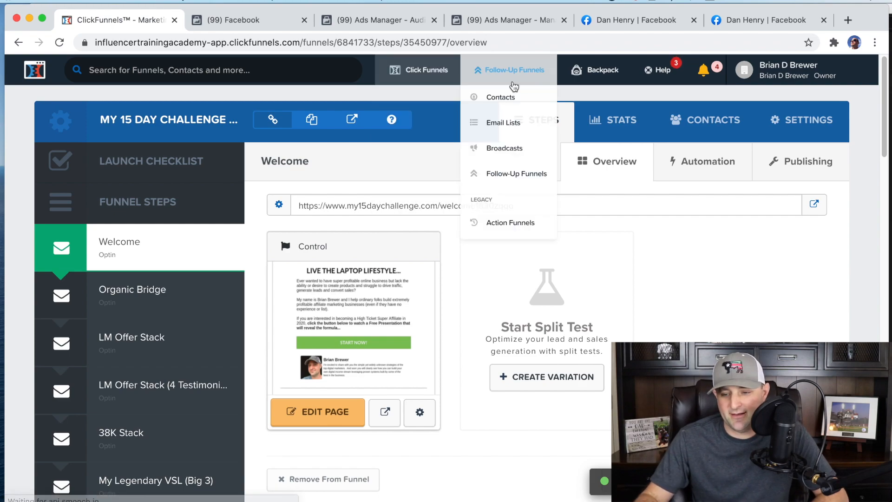
left_click(834, 43)
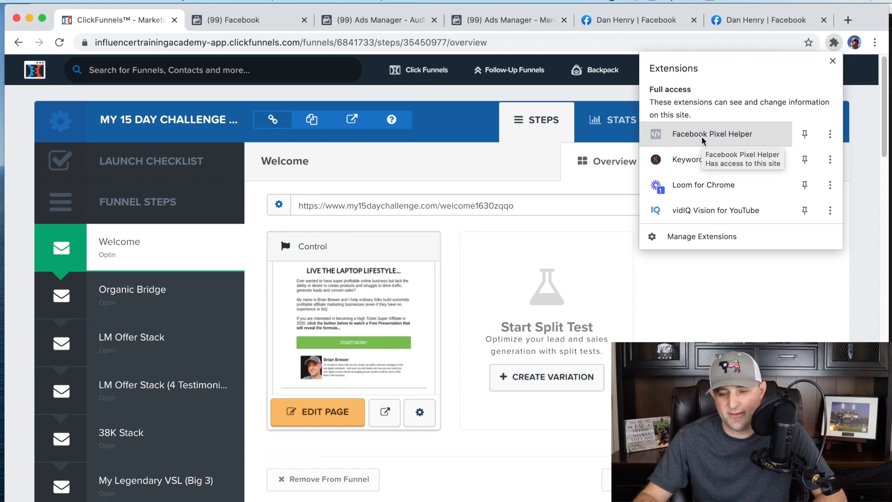
left_click(847, 20)
type("my")
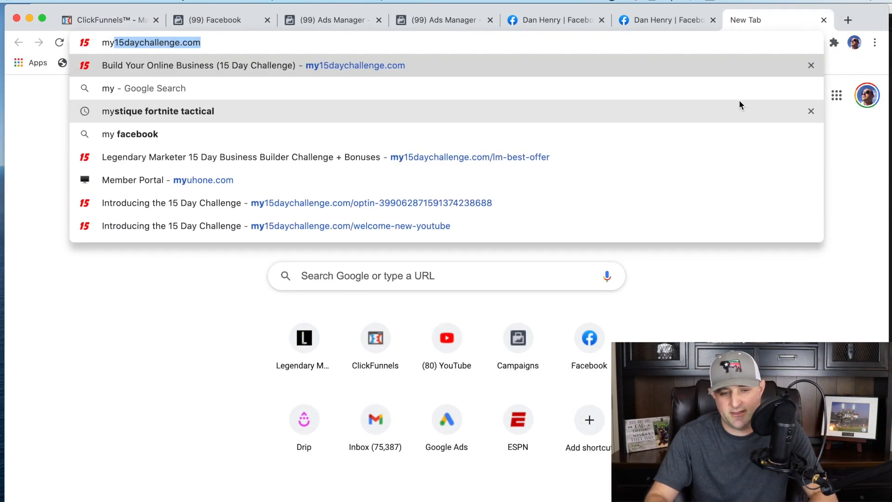
key("Return")
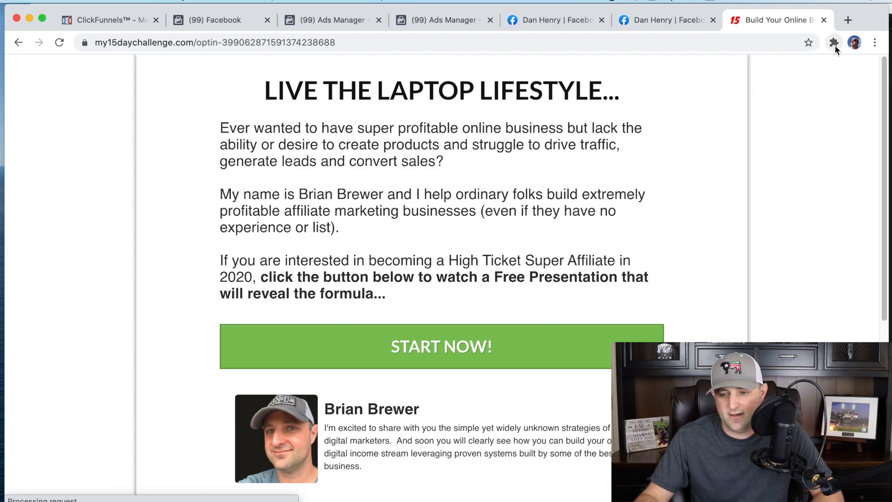
left_click(834, 43)
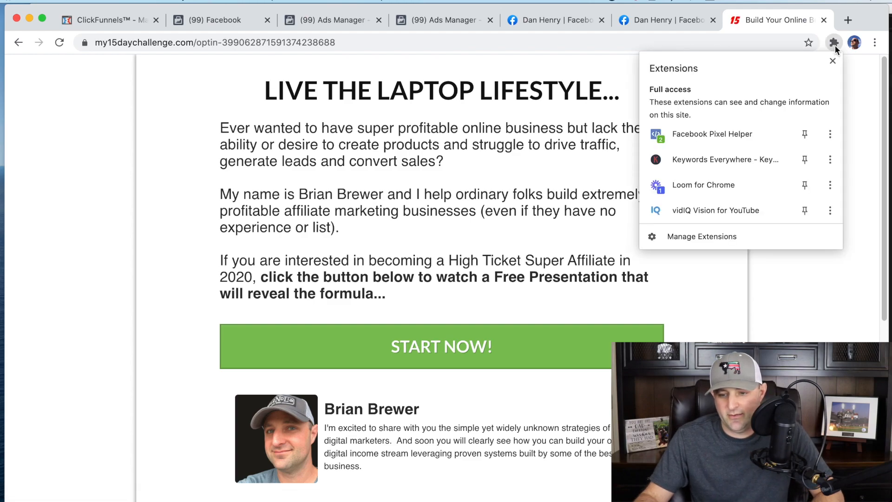
left_click(724, 138)
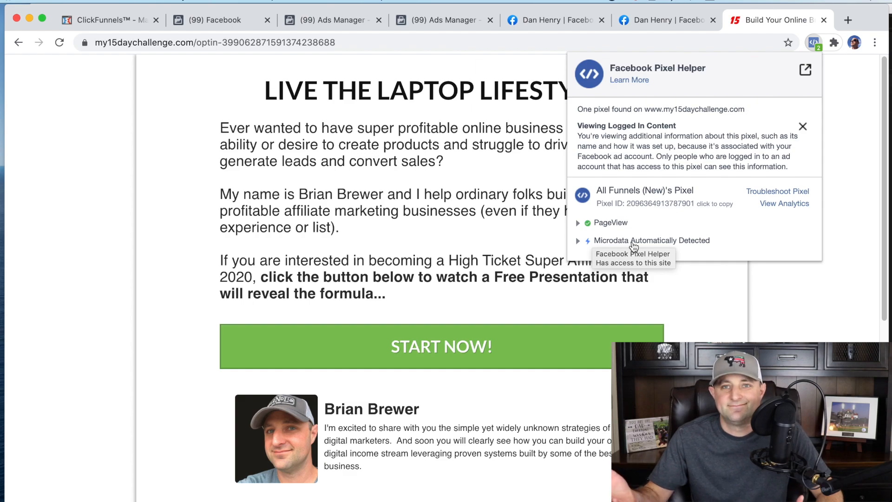
left_click(824, 20)
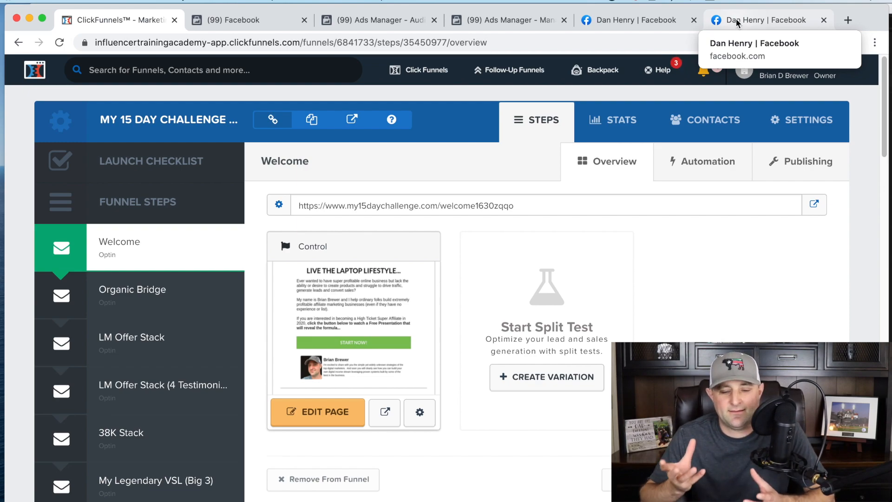
Switch to the Ads Manager audiences page and start a custom audience that uses Website as its source
left_click(367, 24)
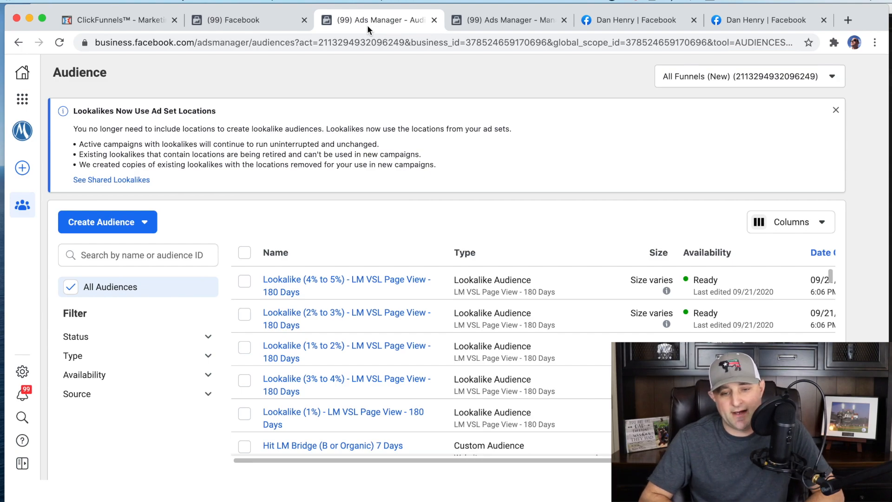
left_click(24, 100)
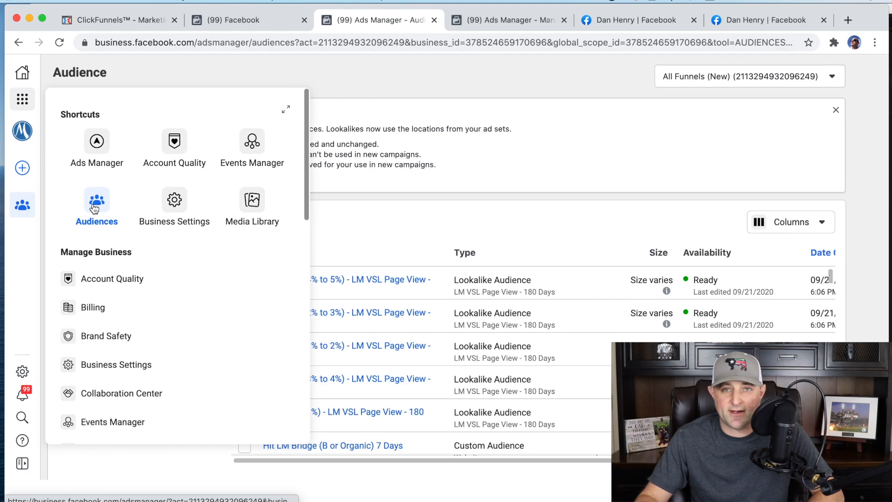
left_click(491, 171)
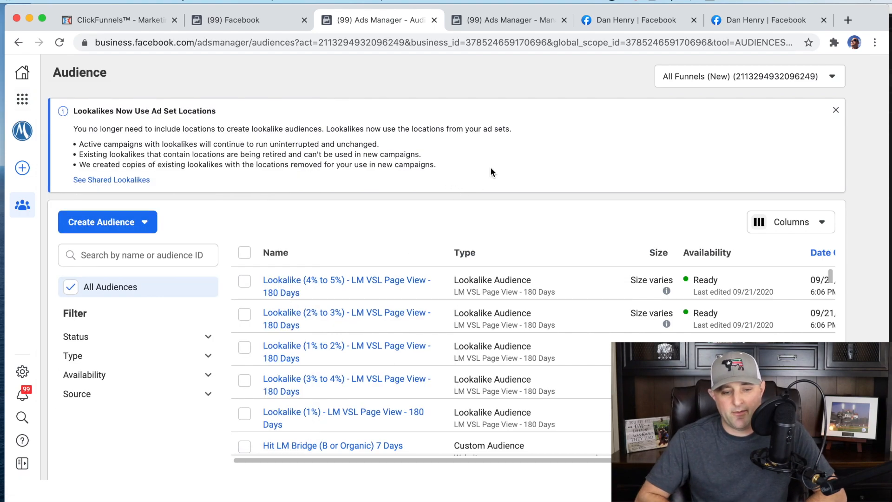
left_click(123, 223)
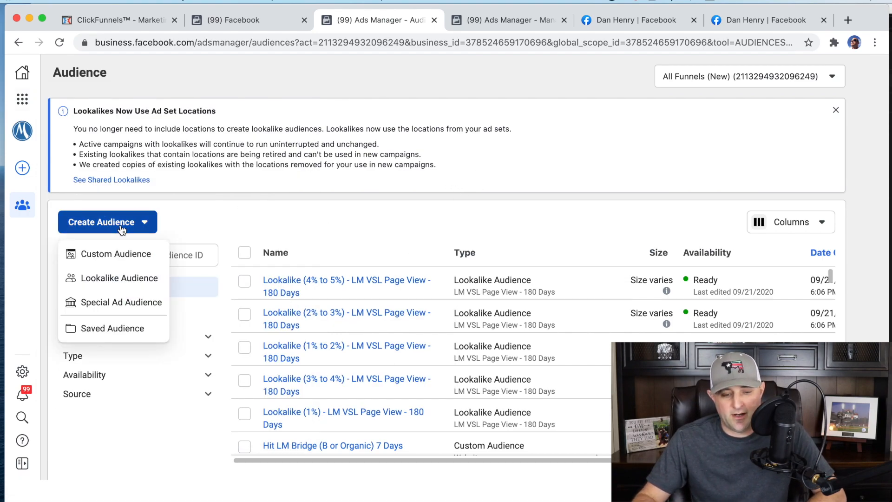
left_click(131, 253)
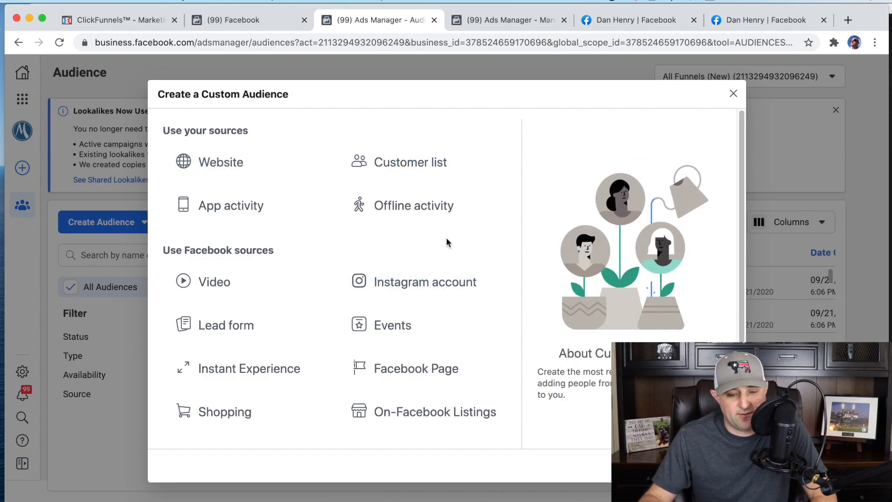
left_click(247, 173)
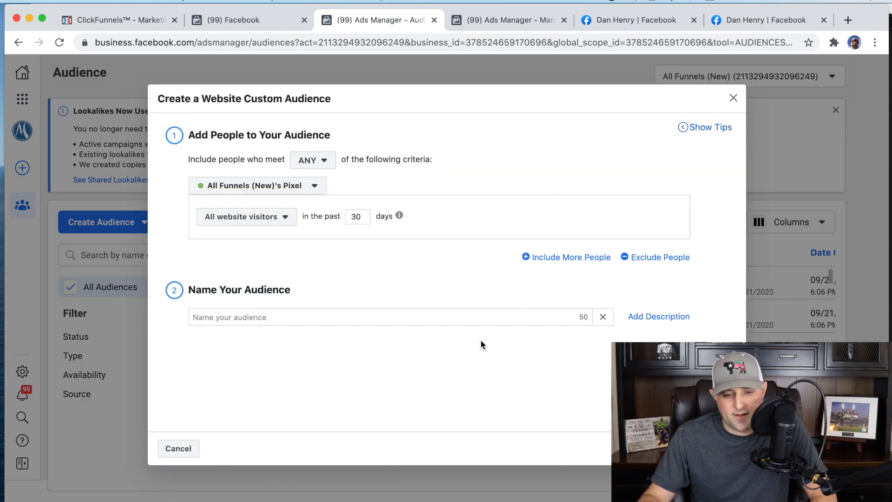
Set the audience criterion to people who visited specific web pages whose URL contains my15challenge.com
left_click(274, 222)
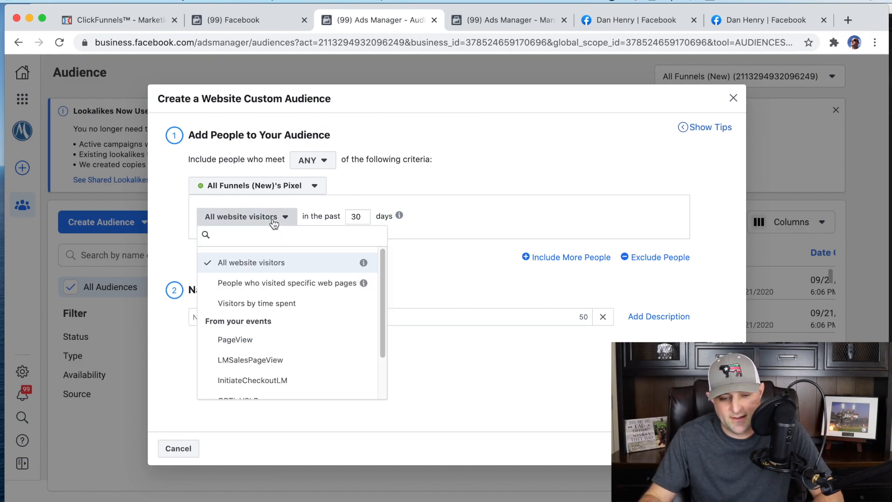
left_click(308, 288)
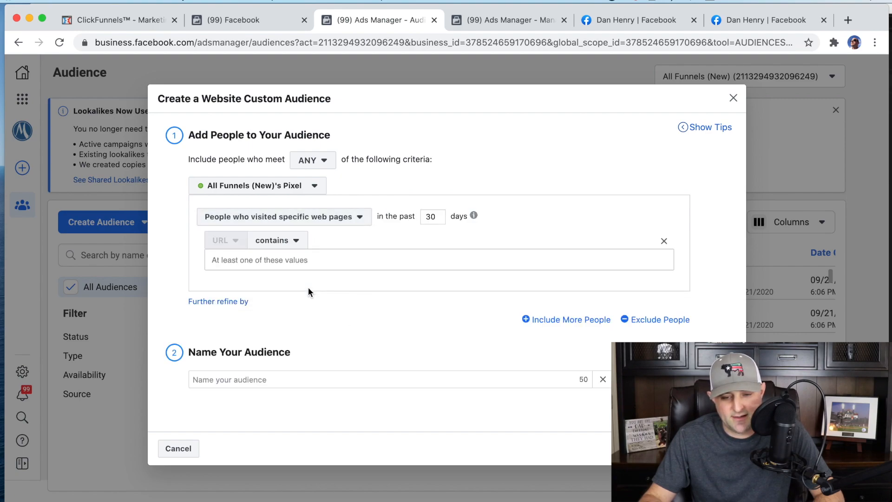
left_click(427, 216)
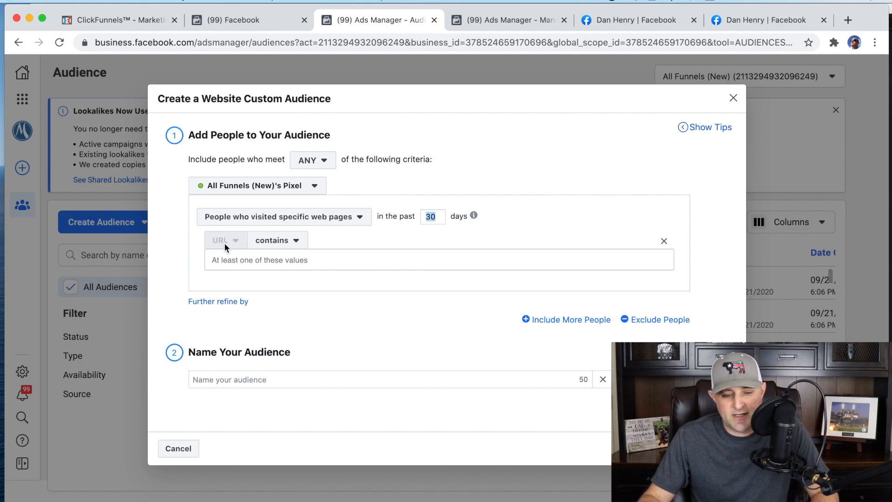
left_click(274, 248)
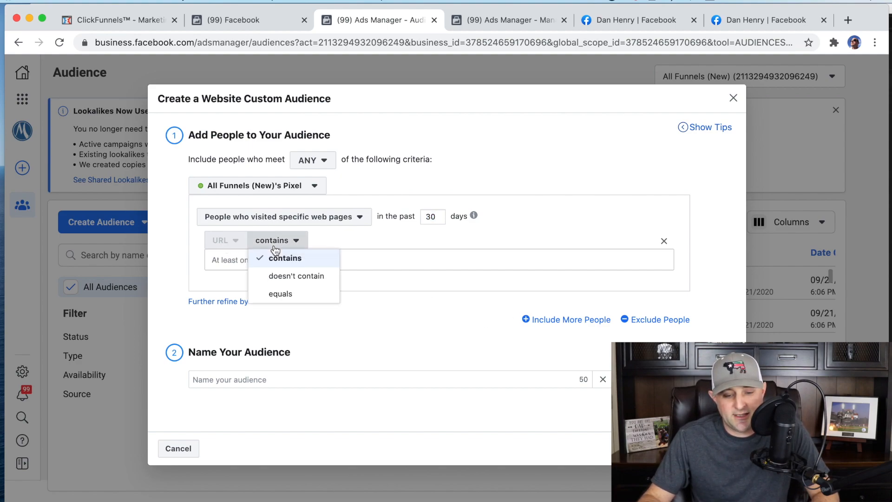
left_click(294, 265)
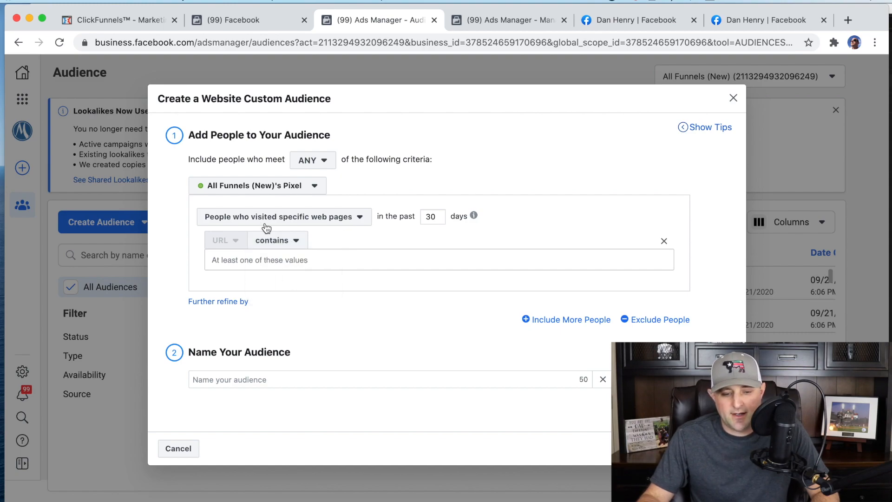
left_click(294, 261)
type("my15cha")
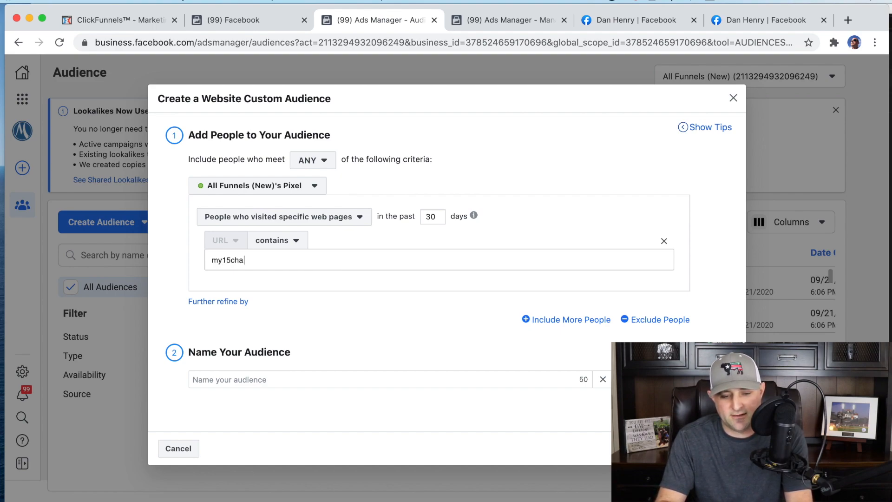
type("llenge.com")
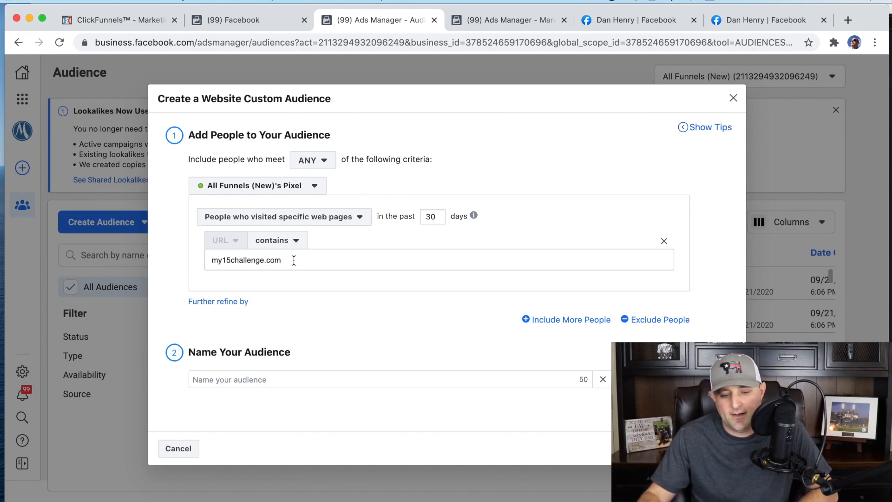
Name the website custom audience Hit My15DayChallenge in 30 Days, and close the form without creating it
left_click(278, 386)
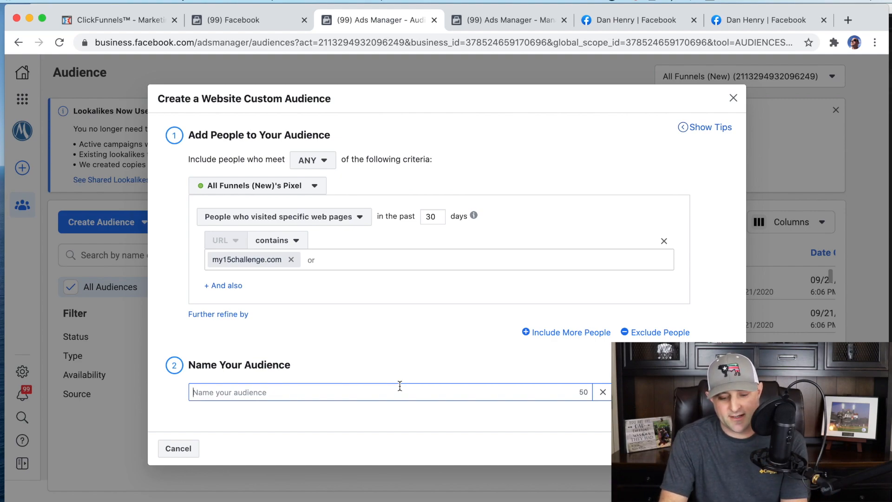
type("Hit")
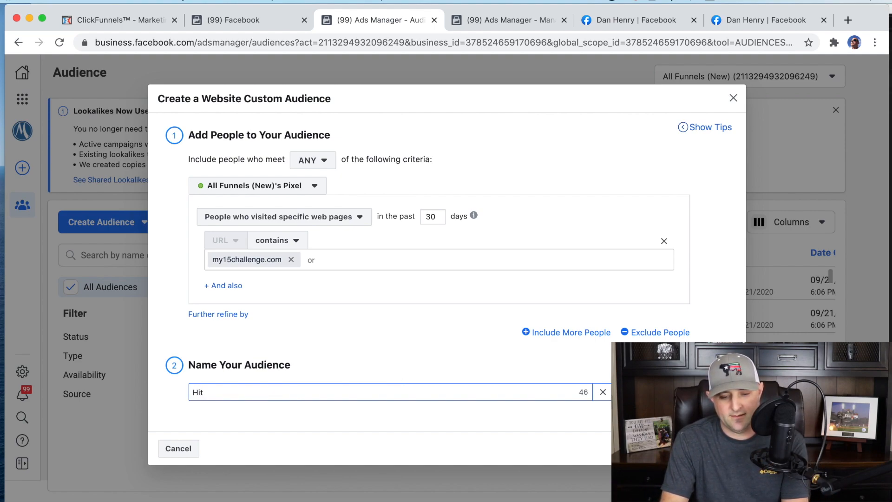
type(" My15D")
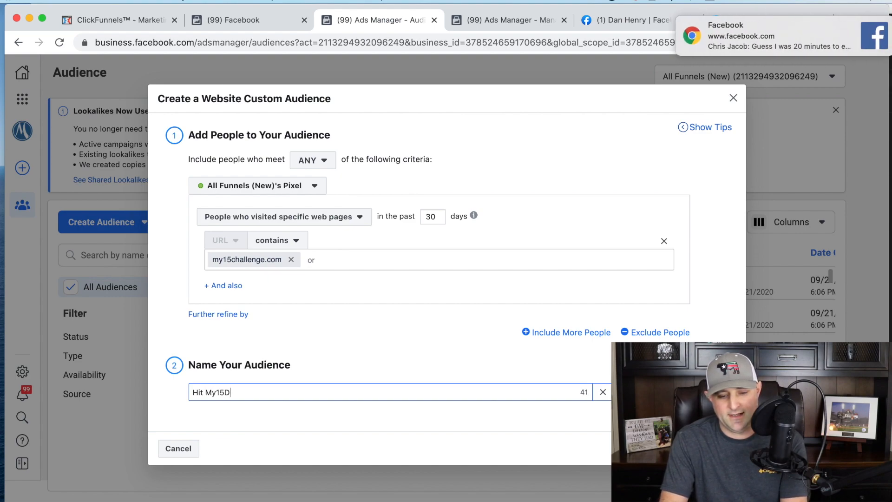
type("ayChallenge in ")
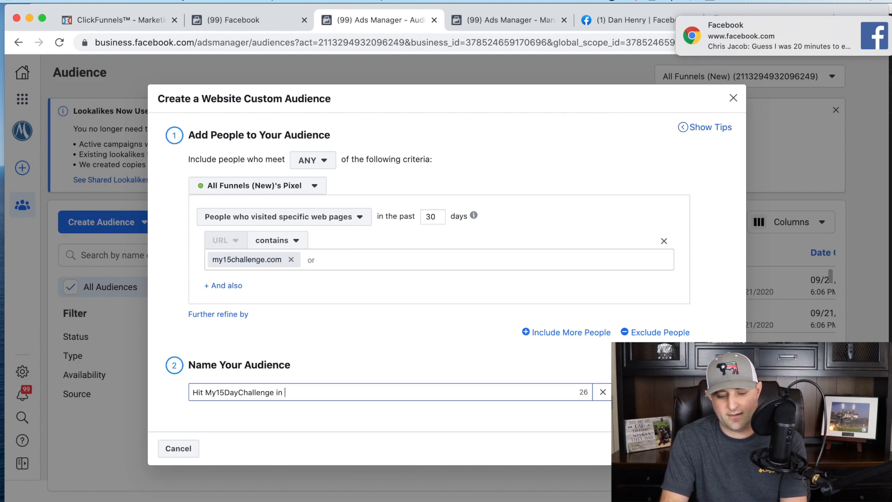
type("30 Days")
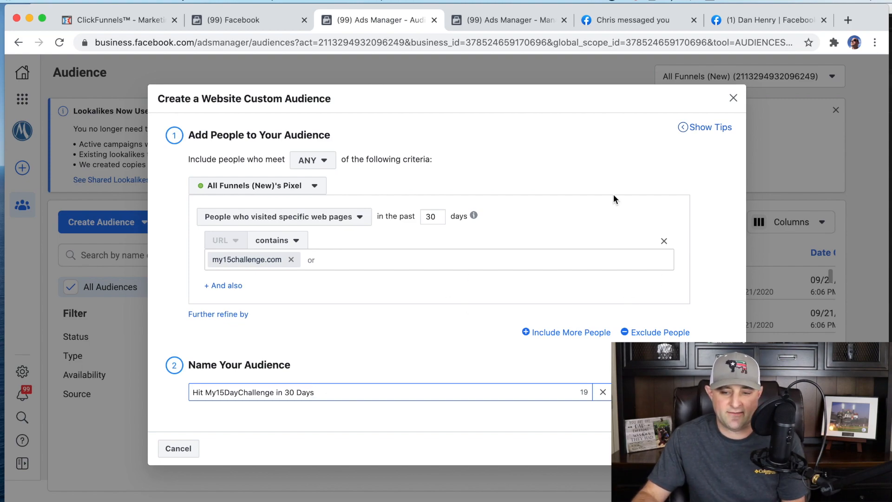
left_click(734, 98)
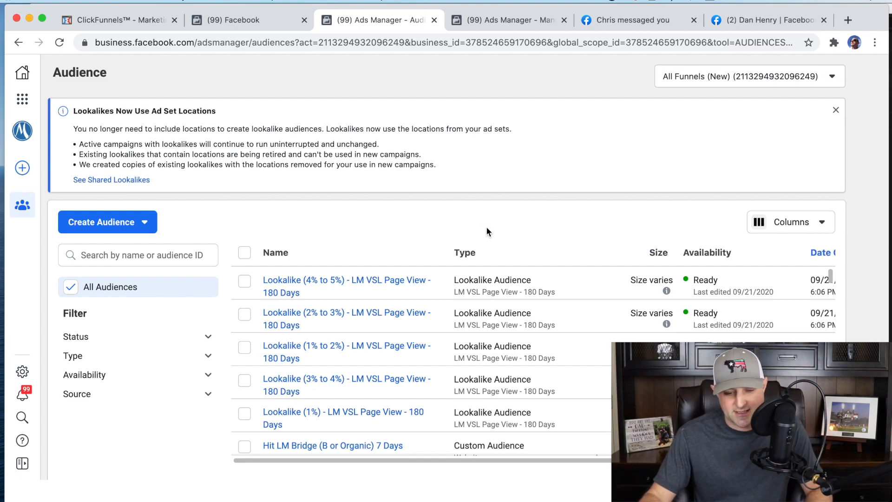
Switch to the Ads Manager campaigns page and reopen Ads Manager to get a fresh campaign list
mouse_move(387, 310)
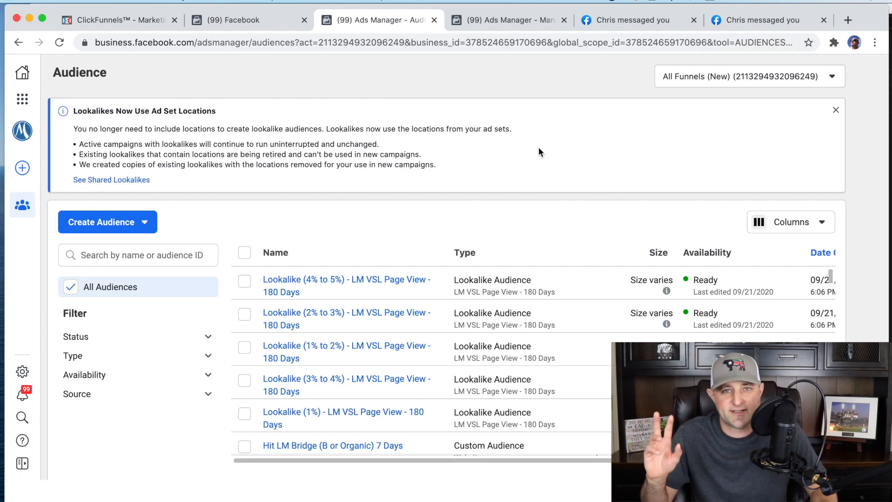
left_click(495, 21)
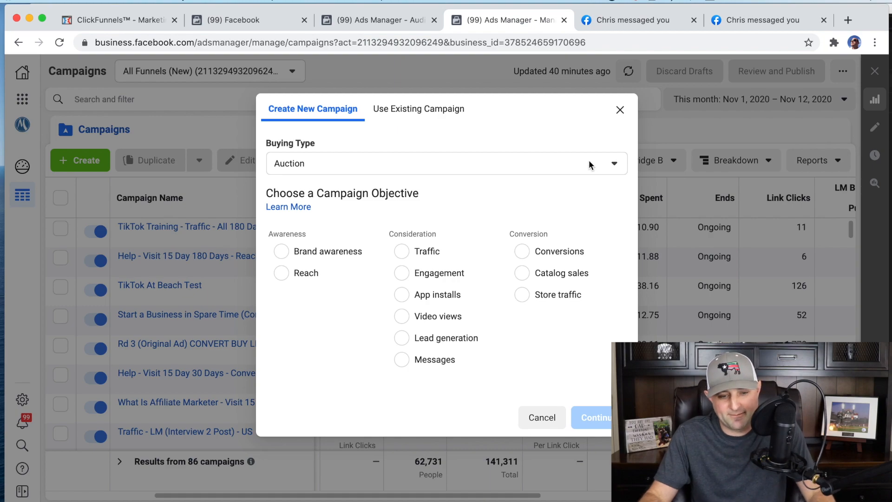
left_click(23, 99)
left_click(22, 99)
left_click(97, 142)
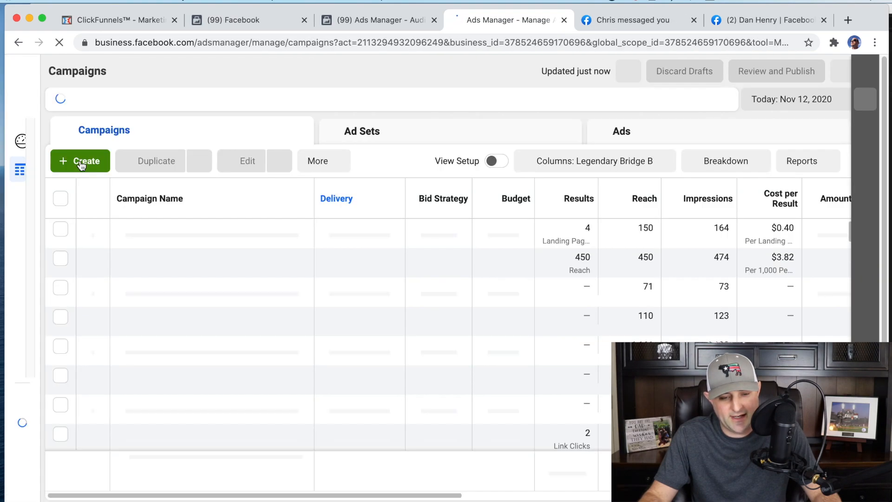
Create a new auction campaign with the Traffic objective and continue to its settings
left_click(80, 161)
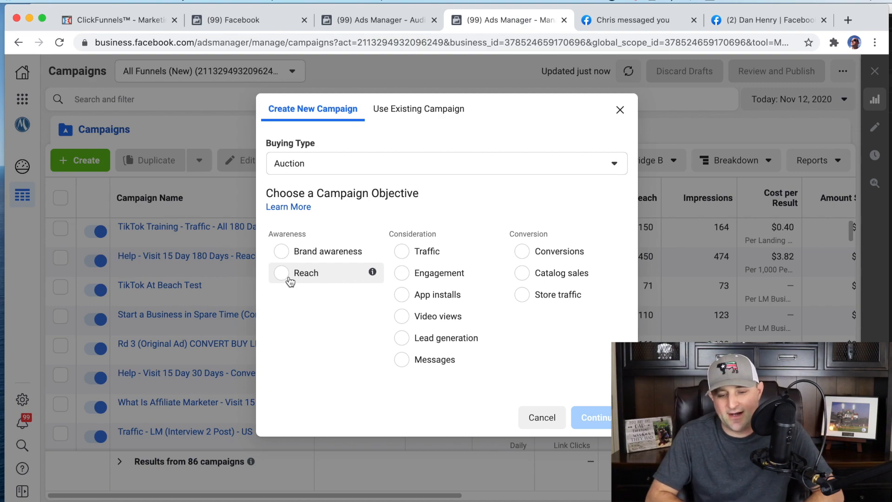
mouse_move(373, 250)
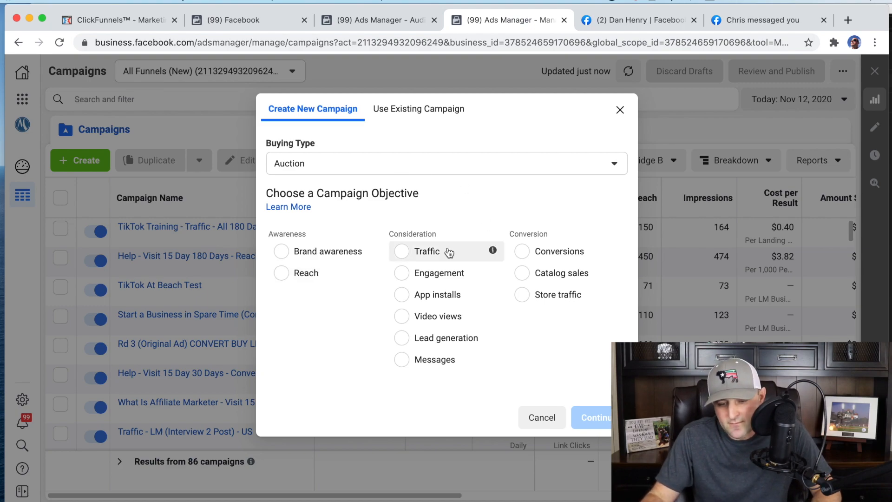
left_click(425, 251)
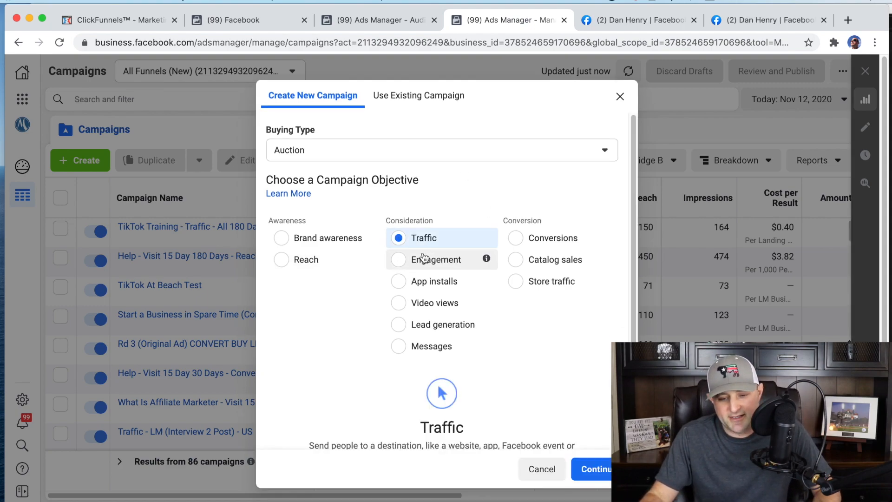
left_click(597, 470)
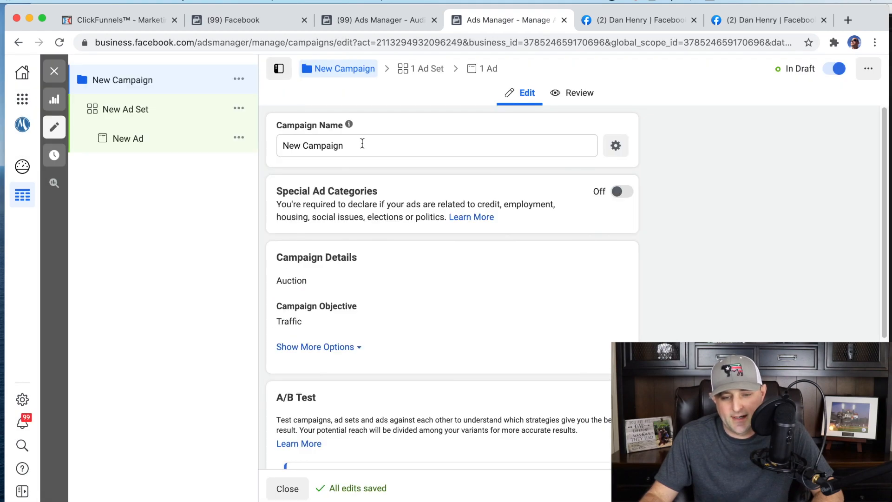
Rename the new campaign Retarget #1
left_click(305, 149)
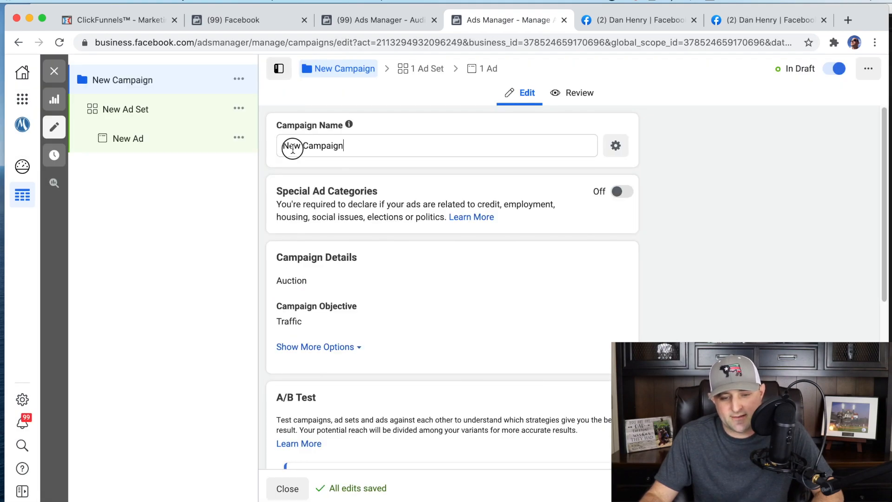
key("super+a")
type("d")
key("BackSpace")
type("Re")
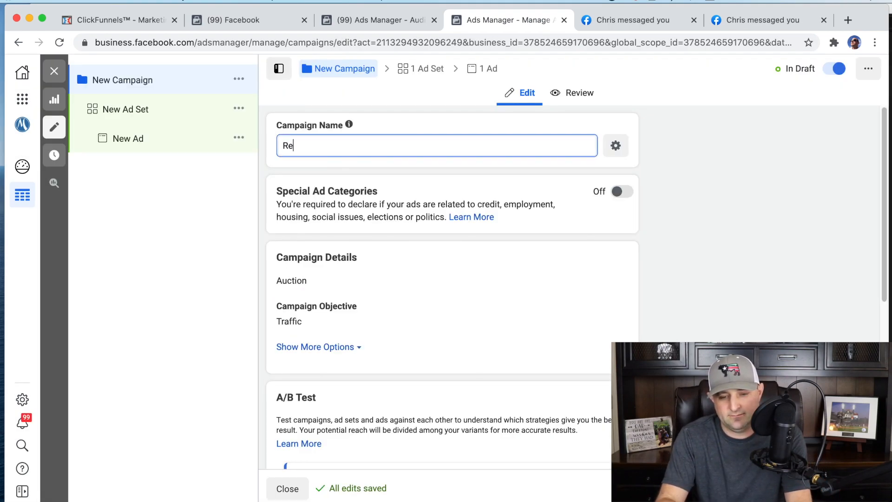
type("target")
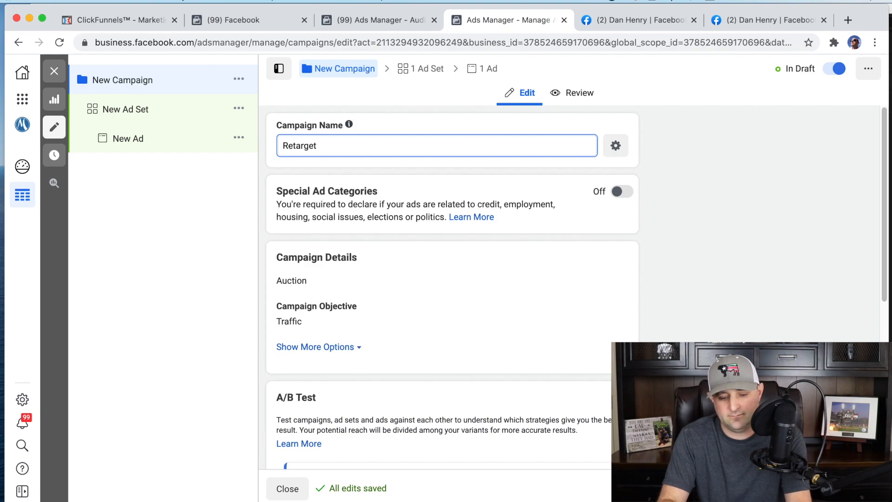
type(" #1")
Turn on Campaign Budget Optimization for the Retarget #1 campaign and set its daily budget to $3.00
scroll(336, 209, "down", 4)
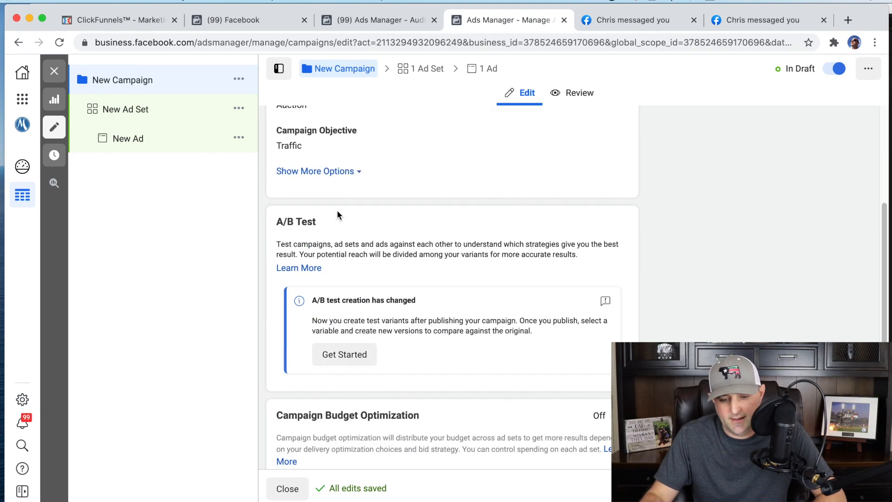
scroll(337, 212, "down", 3)
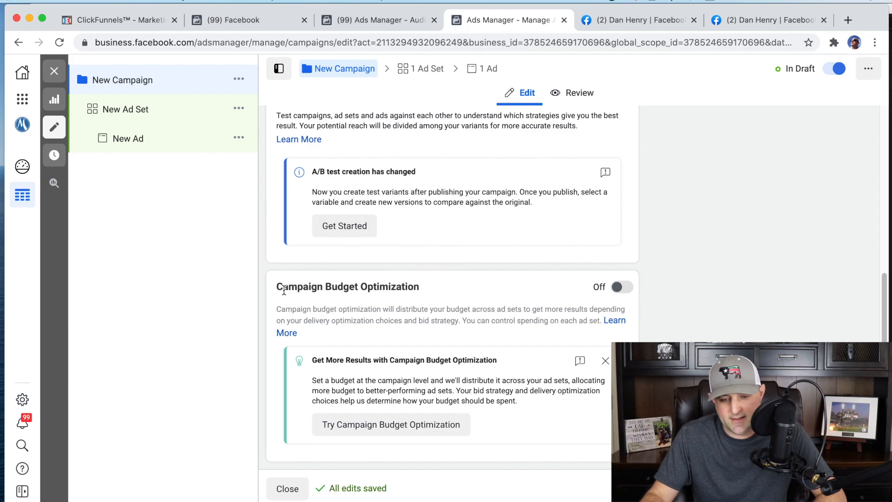
left_click(620, 287)
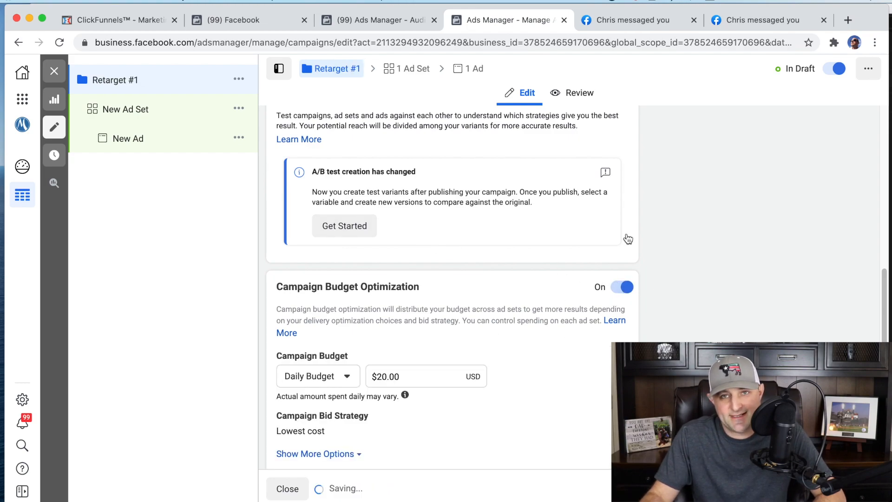
scroll(537, 320, "down", 1)
scroll(535, 316, "up", 1)
scroll(394, 356, "down", 1)
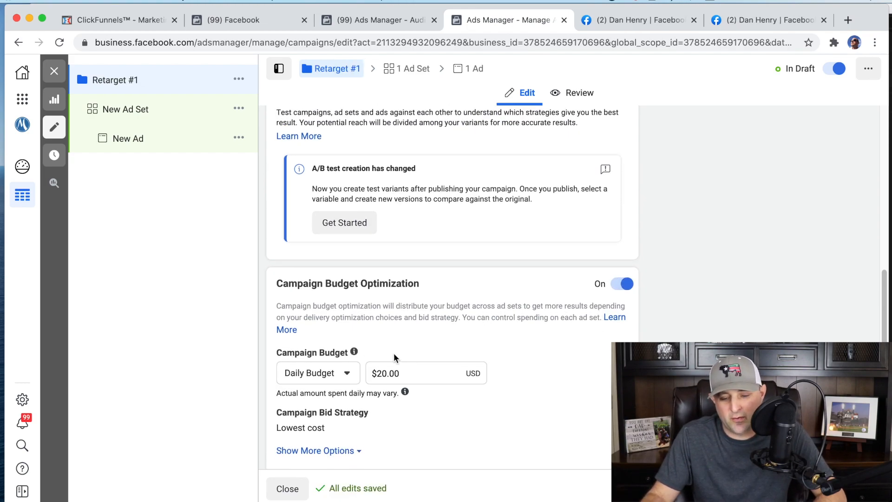
scroll(478, 271, "up", 7)
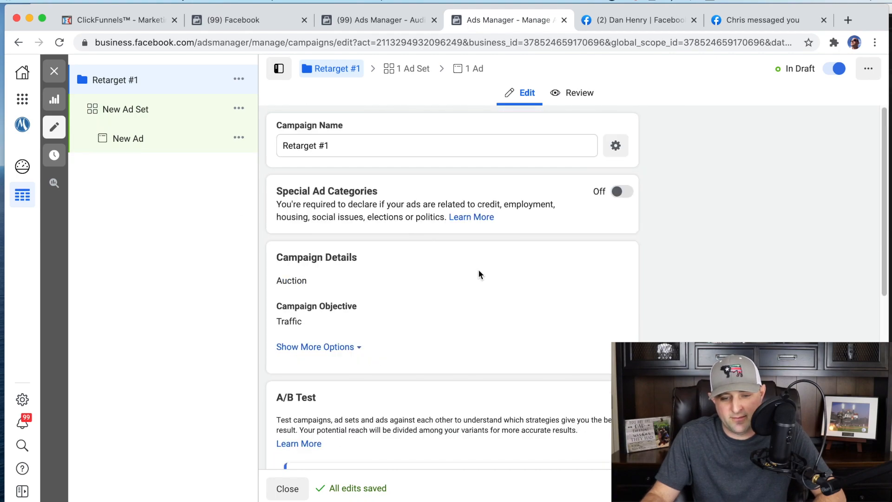
scroll(476, 272, "down", 5)
scroll(427, 298, "down", 3)
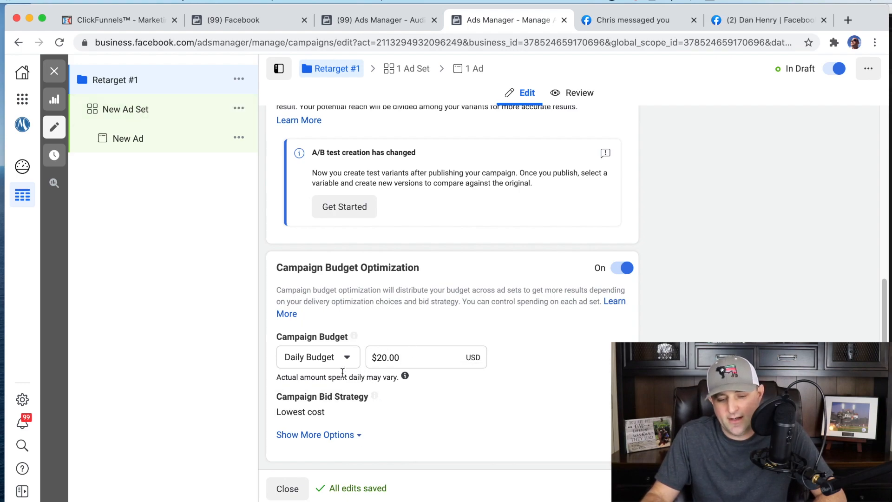
double_click(379, 356)
type("3")
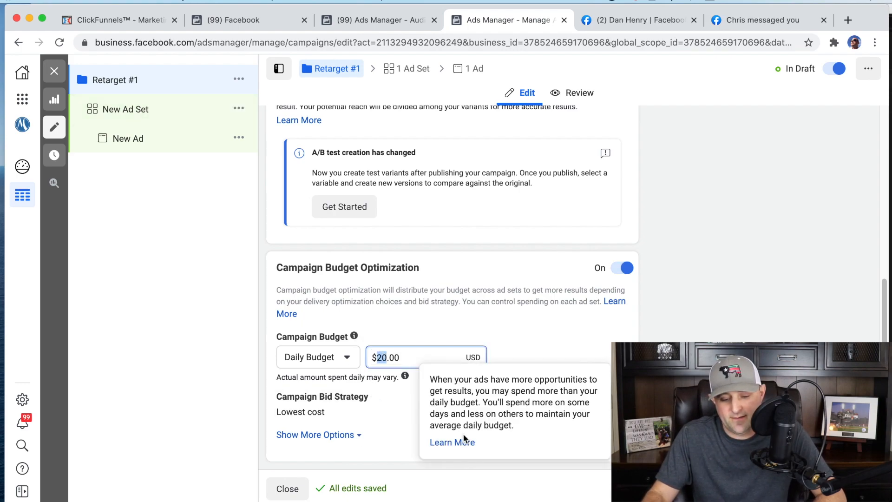
left_click(726, 330)
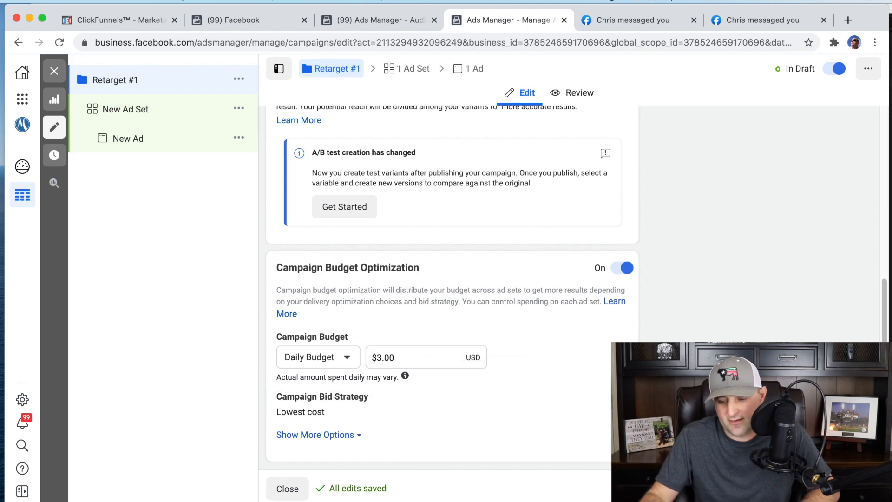
Open the campaign's new ad set and rename it Hit 15 Day in 30 Days
left_click(137, 111)
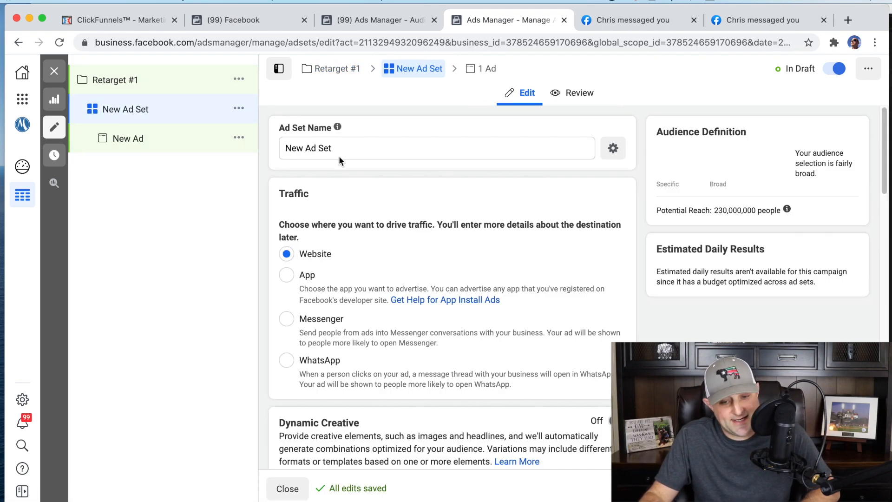
left_click(297, 152)
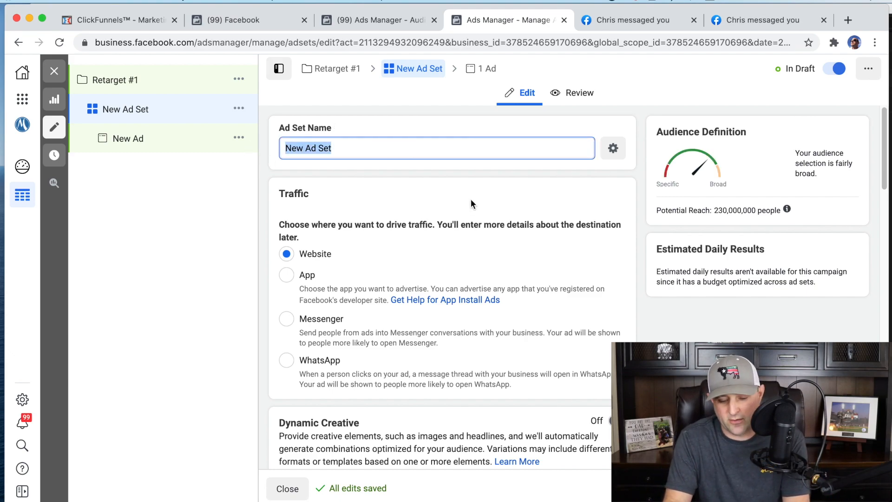
type("Jo")
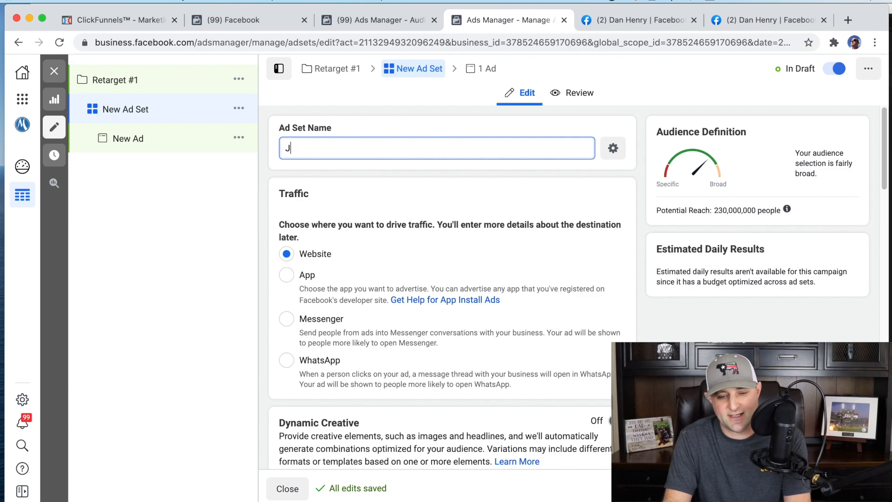
key("BackSpace")
key("BackSpace")
type("Hit 15 Day in 30 Days")
Search the ad set's custom audiences for "hit" and look through the matches for the 15-day challenge visitor audience
scroll(474, 212, "down", 3)
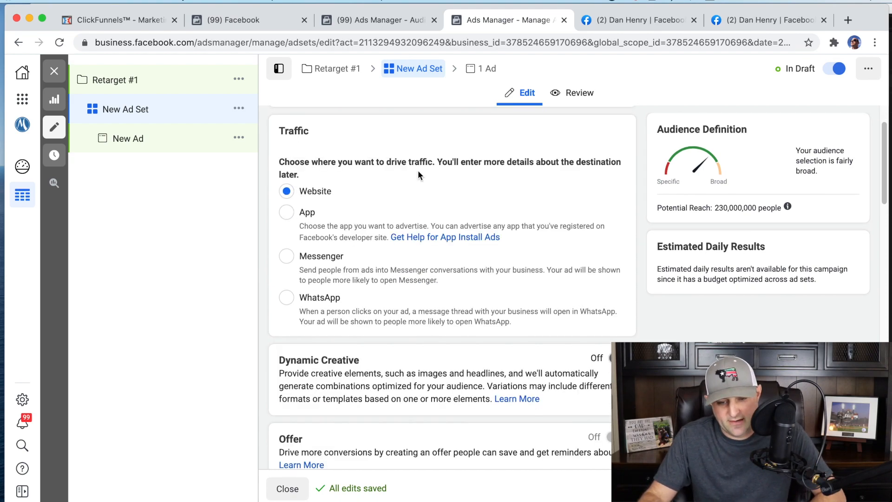
scroll(358, 240, "down", 7)
scroll(568, 221, "down", 6)
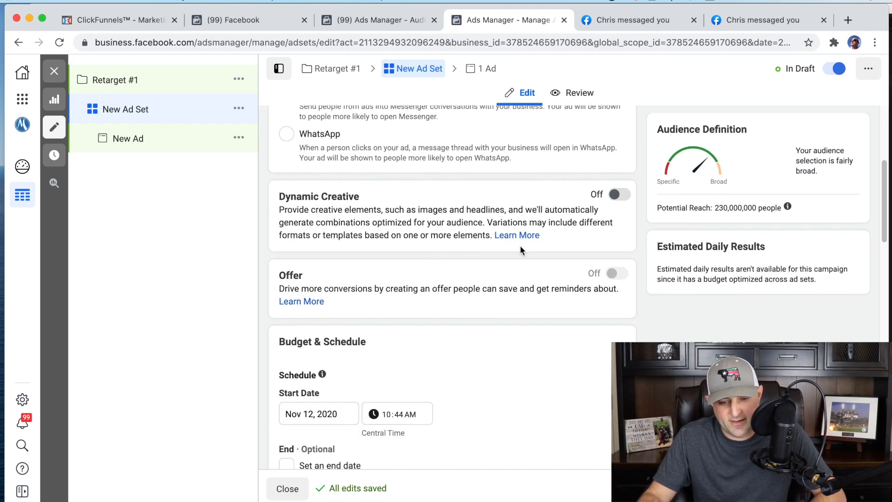
scroll(446, 330, "down", 8)
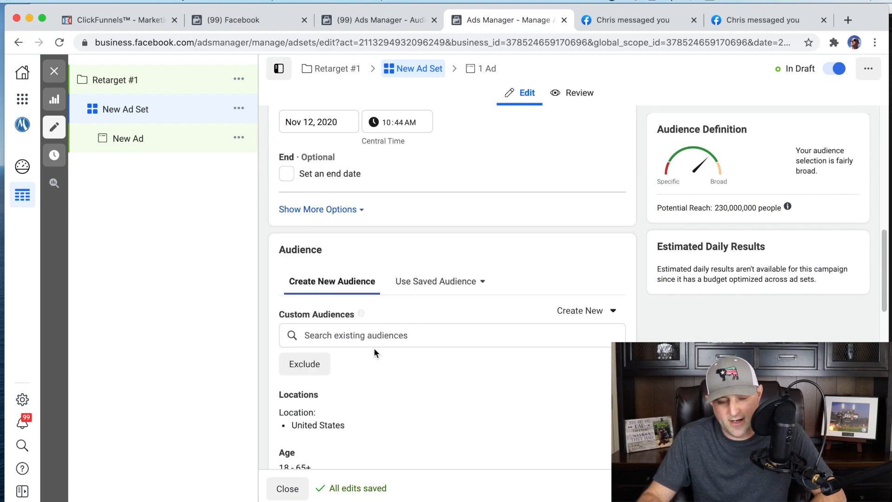
scroll(374, 349, "down", 1)
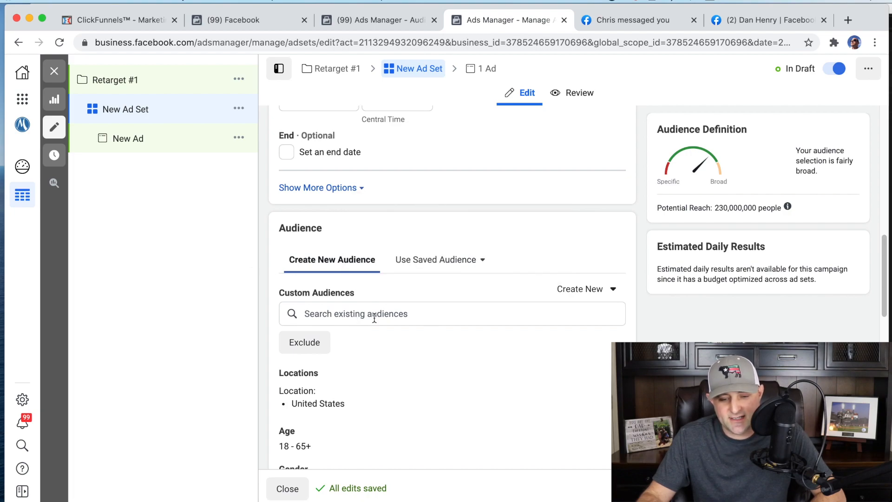
scroll(357, 309, "down", 1)
left_click(358, 298)
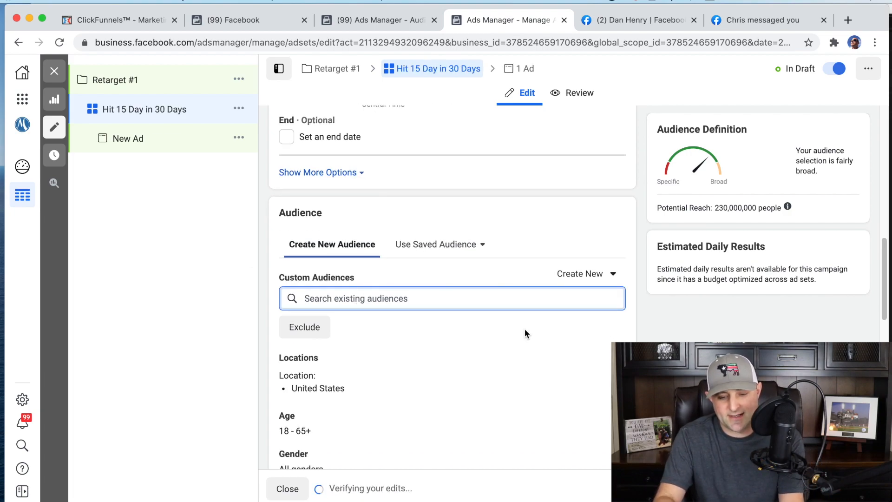
type("hit")
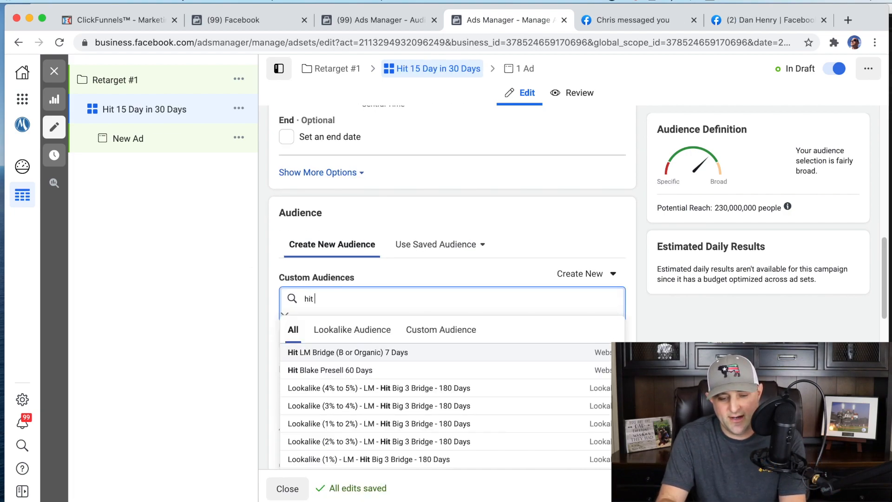
scroll(402, 393, "down", 5)
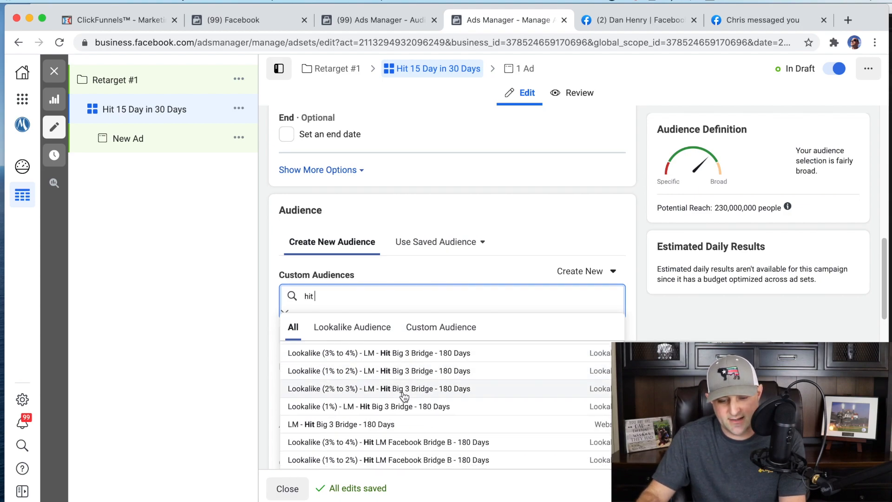
scroll(408, 401, "down", 5)
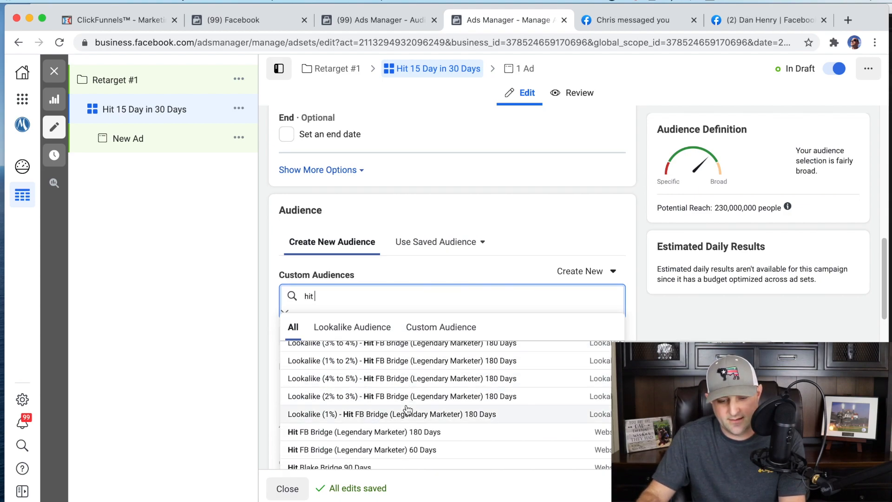
scroll(392, 417, "up", 3)
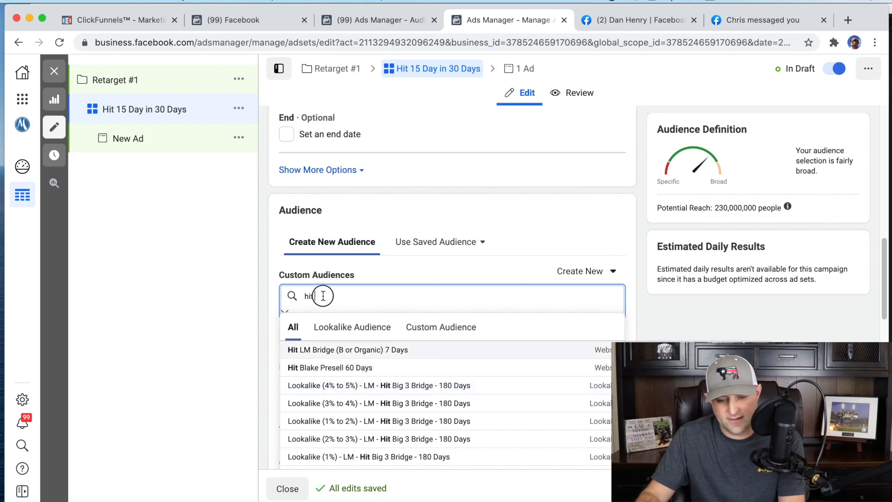
Search the custom audiences for "15 day" and target the website audience Visit 15 Day Challenge 30 Days
left_click_drag(322, 295, 257, 296)
type("15 day")
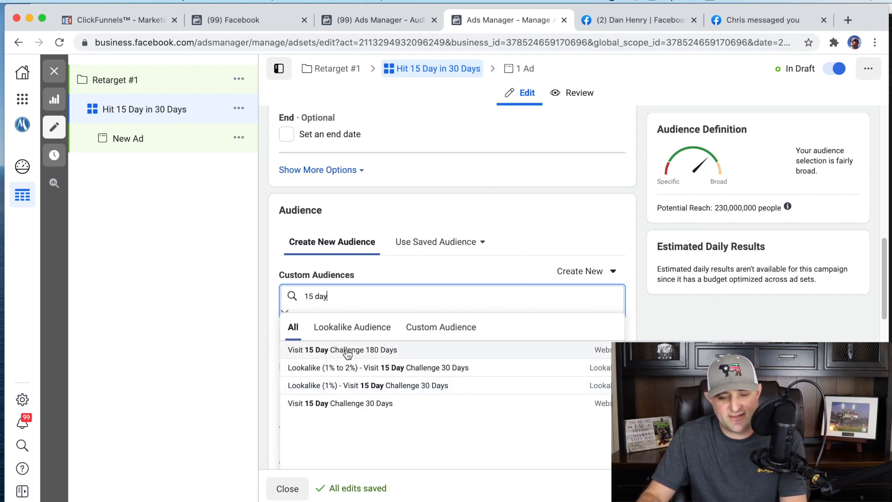
left_click(350, 404)
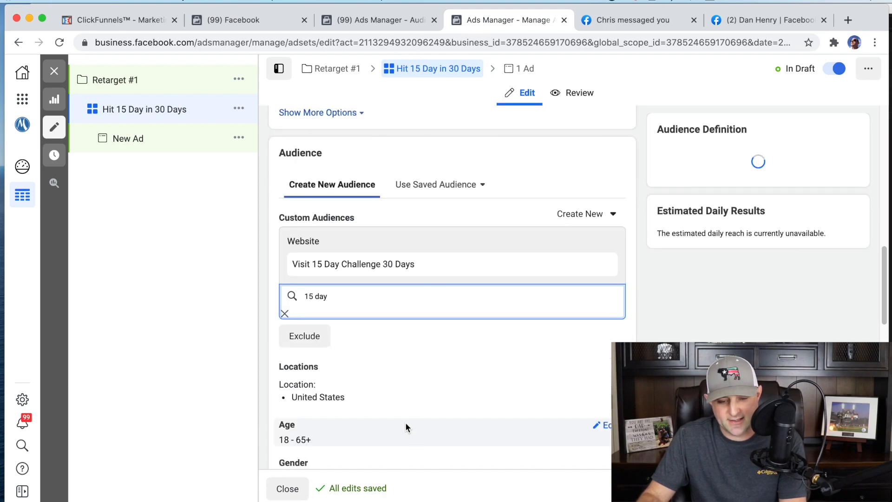
left_click(175, 327)
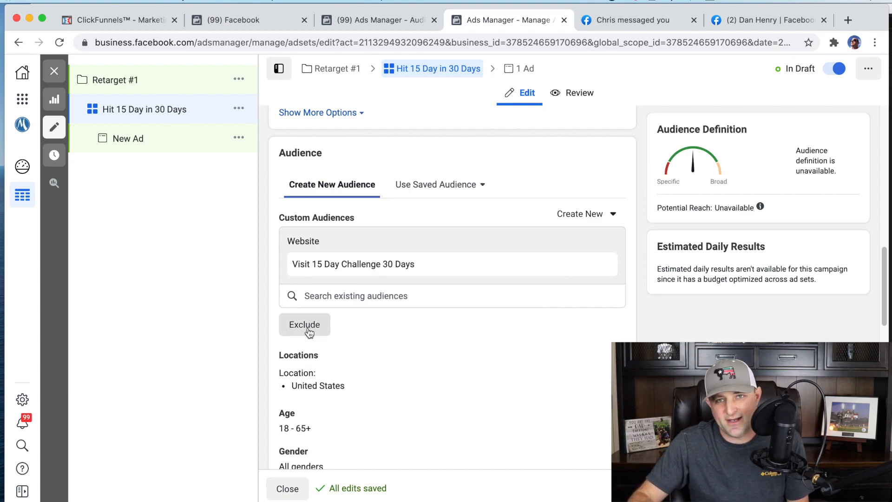
Open the audience's detailed targeting for editing, and turn Detailed Targeting Expansion on and off again
scroll(323, 333, "down", 4)
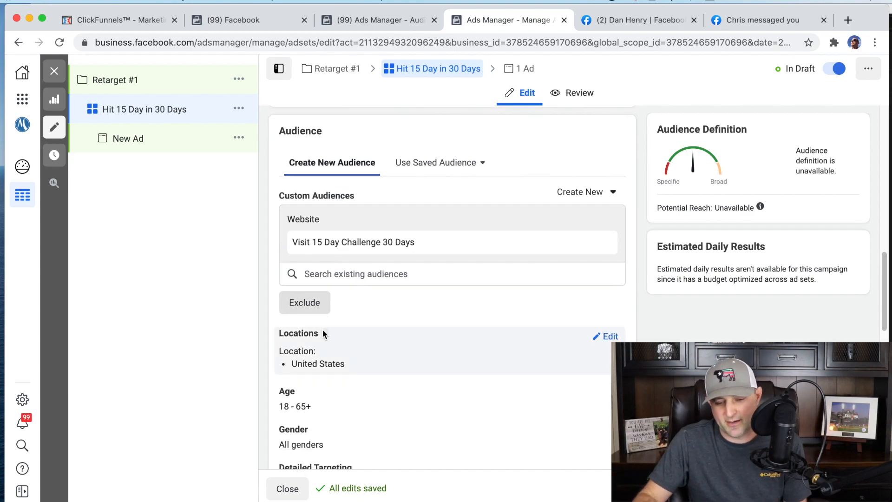
scroll(583, 258, "up", 1)
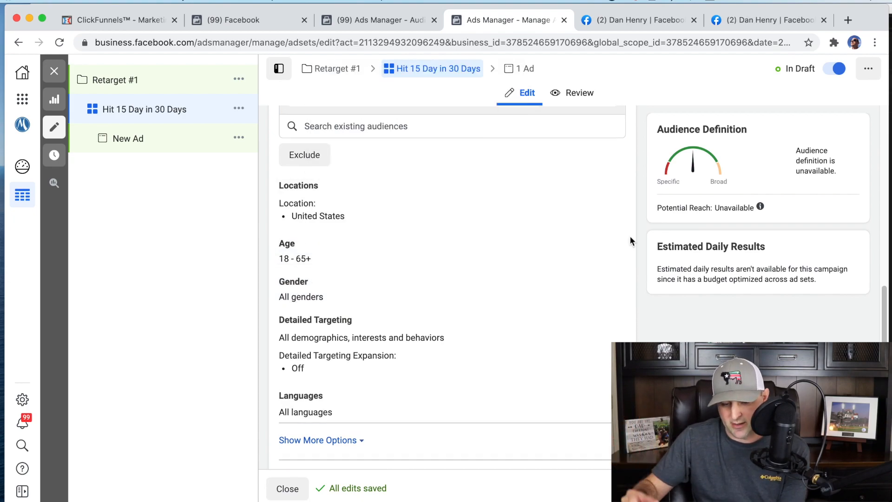
scroll(432, 214, "down", 1)
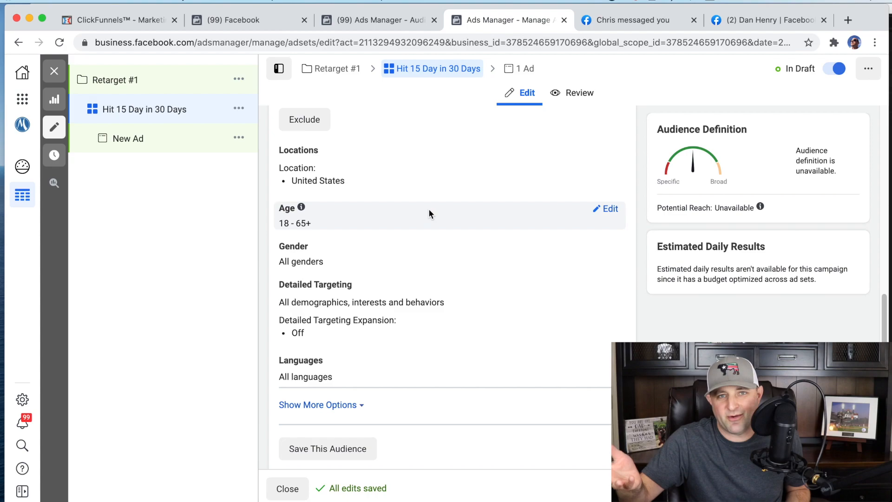
scroll(429, 213, "down", 1)
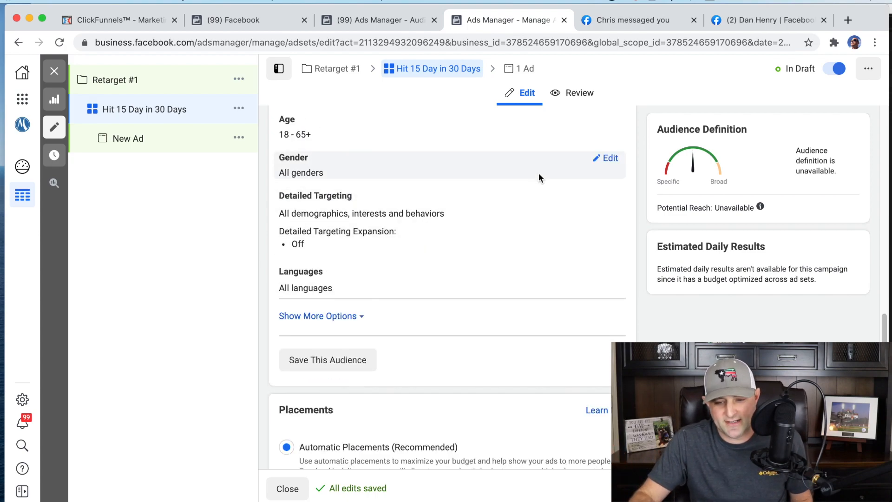
left_click(608, 200)
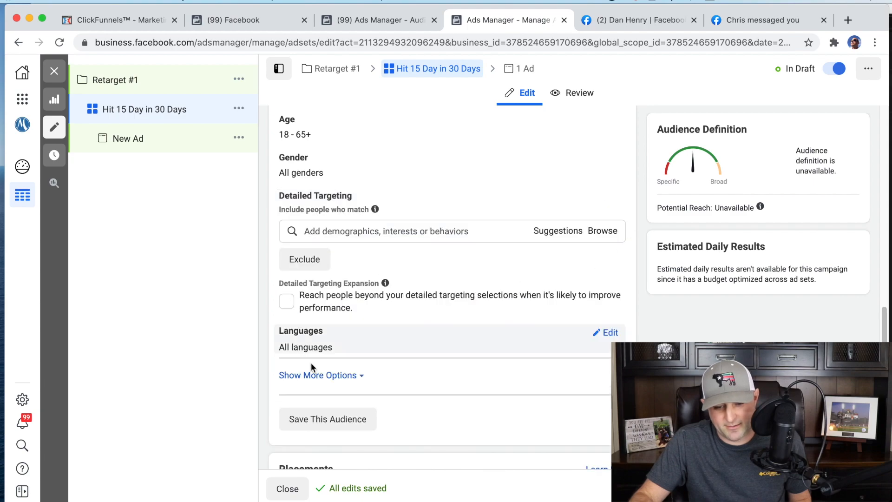
left_click(293, 304)
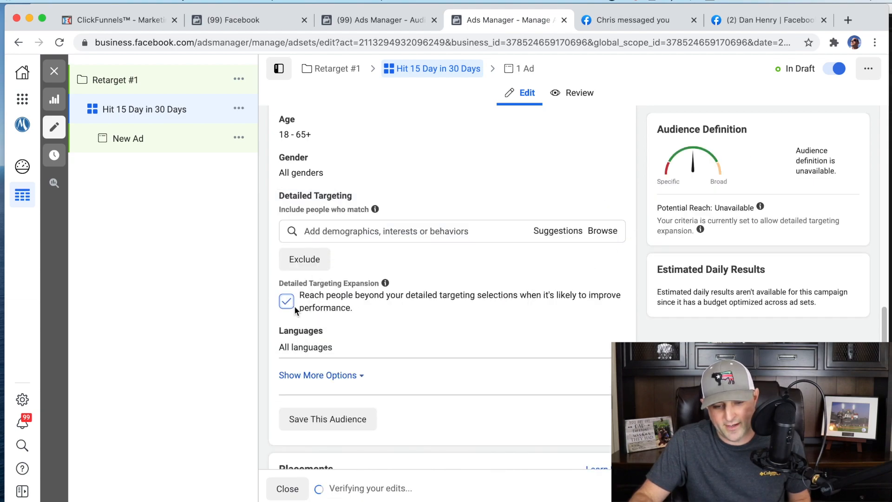
left_click(294, 305)
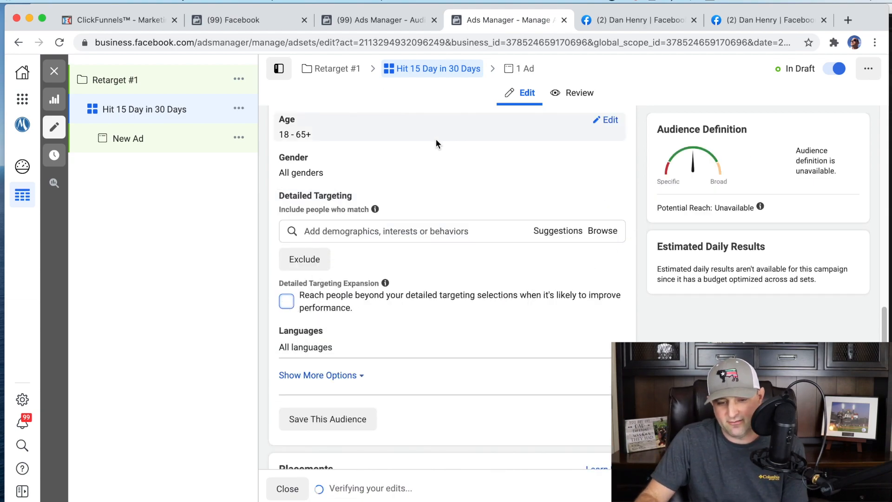
Review the ad set's schedule, placements, and optimization and delivery settings, including the additional delivery options
scroll(628, 271, "up", 10)
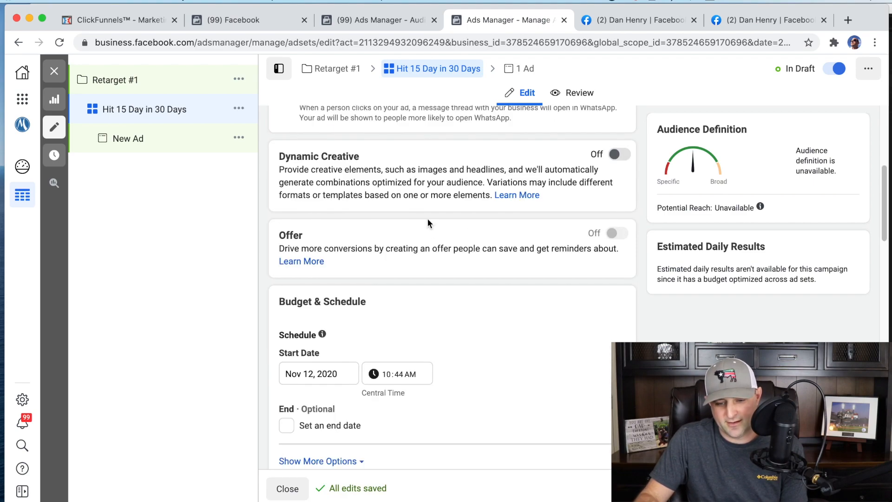
scroll(597, 346, "up", 10)
scroll(597, 347, "down", 3)
scroll(640, 341, "down", 10)
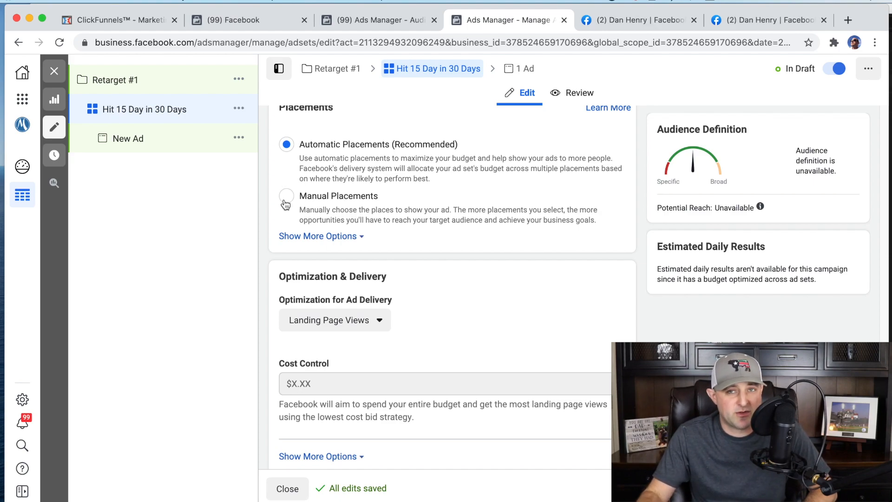
scroll(285, 202, "down", 1)
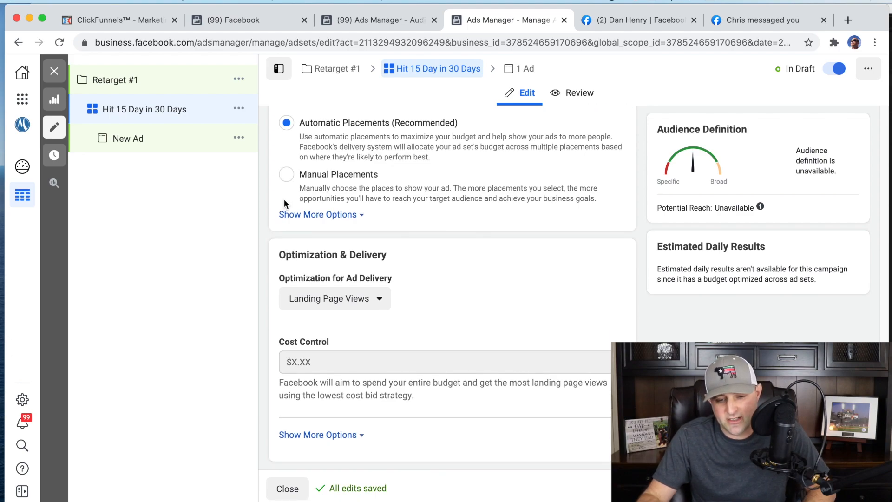
left_click(325, 434)
scroll(453, 412, "down", 2)
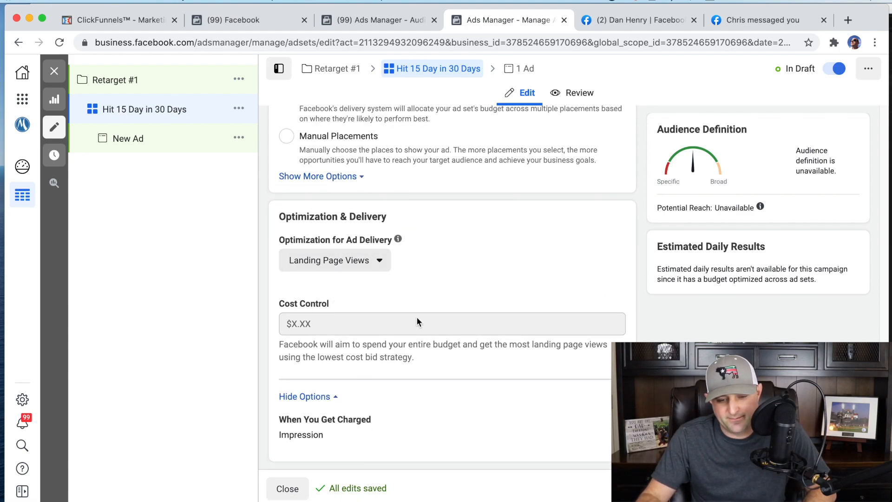
mouse_move(336, 302)
scroll(552, 351, "up", 10)
scroll(552, 350, "up", 1)
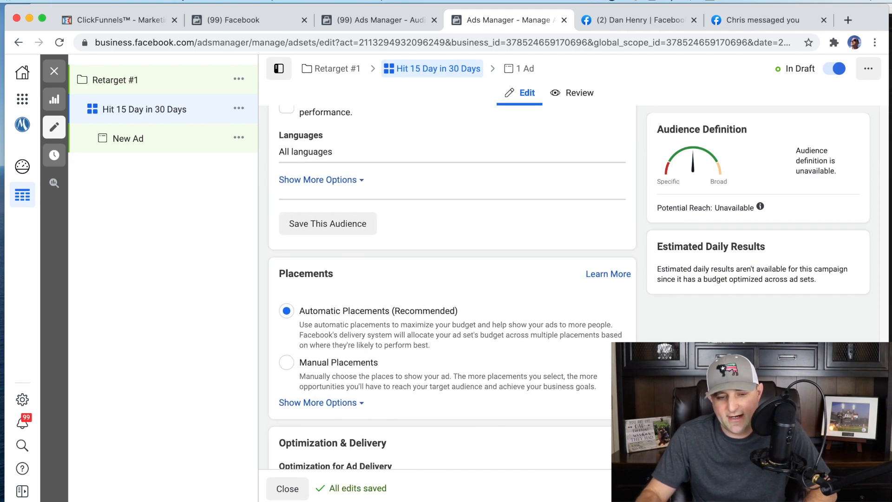
Continue to the ad set's new ad and examine its name, identity, format, creative, destination and website URL fields
left_click(862, 489)
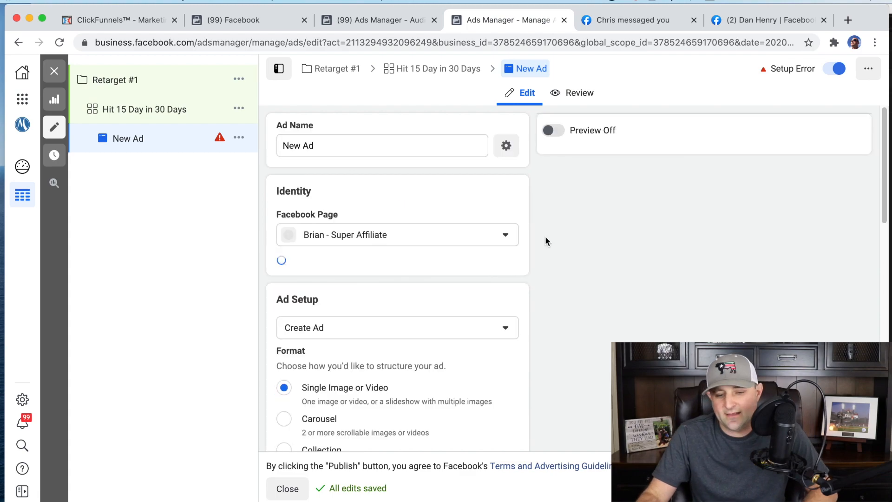
left_click(333, 141)
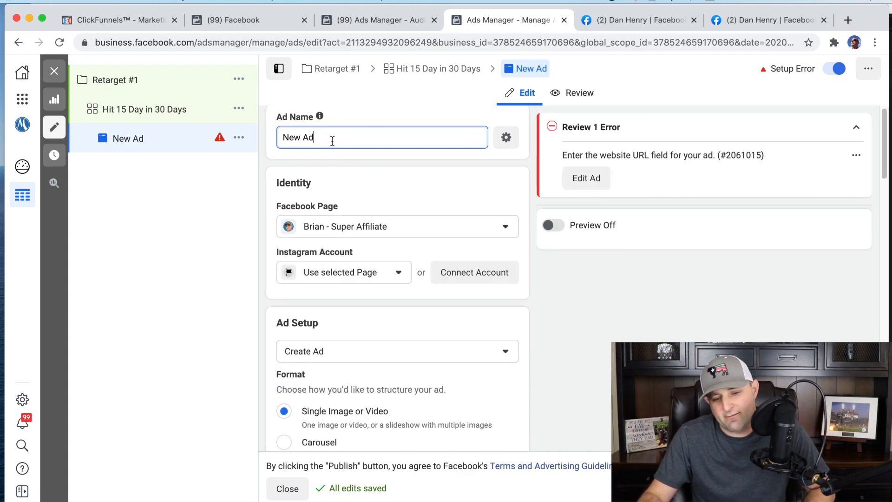
scroll(404, 197, "down", 3)
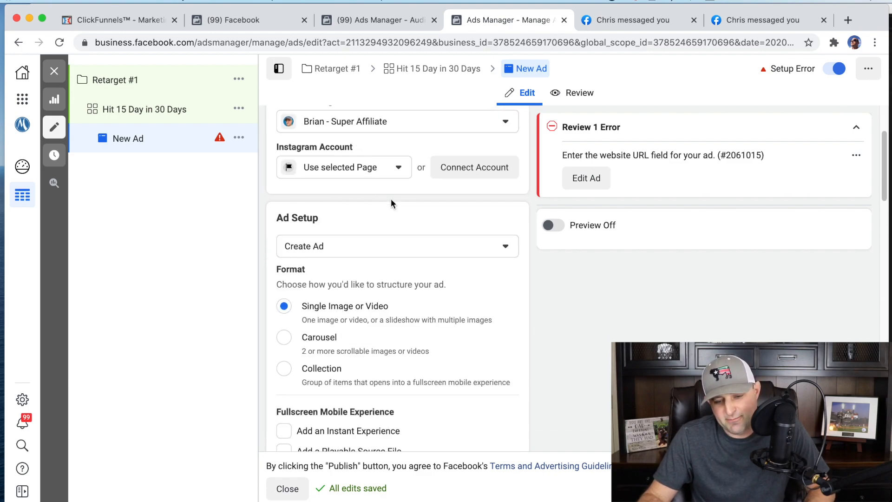
scroll(390, 200, "down", 8)
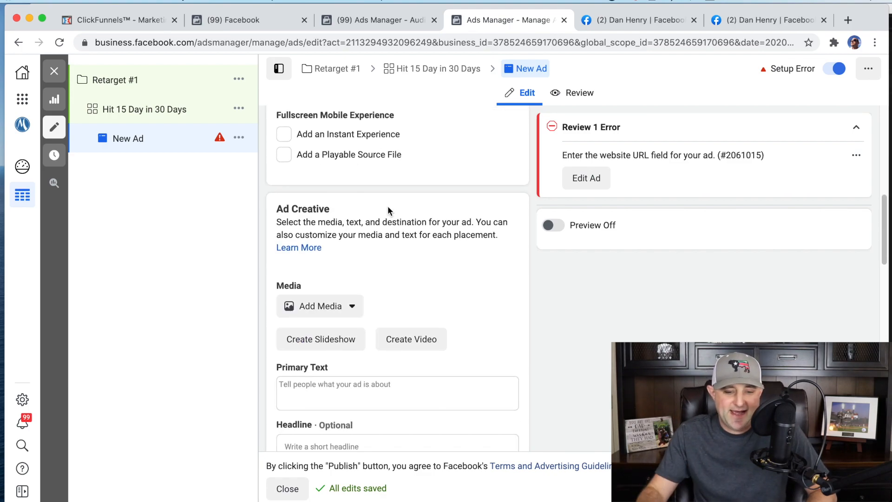
scroll(338, 312, "down", 1)
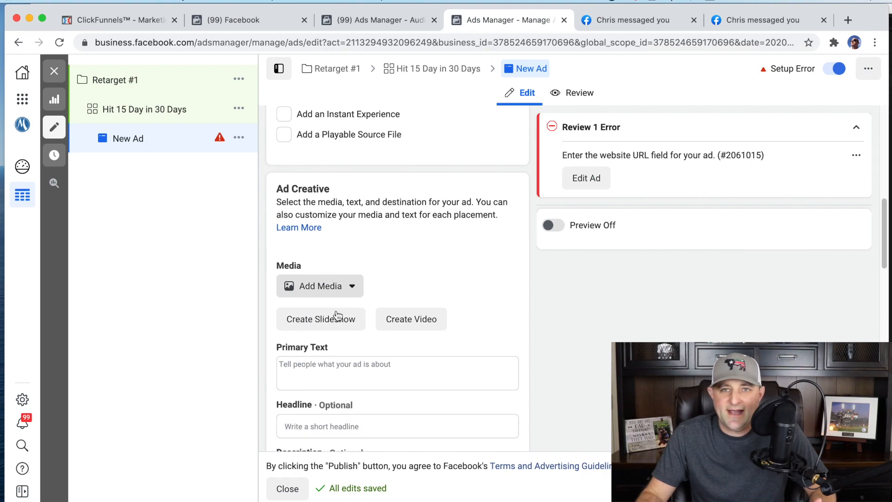
scroll(338, 316, "down", 1)
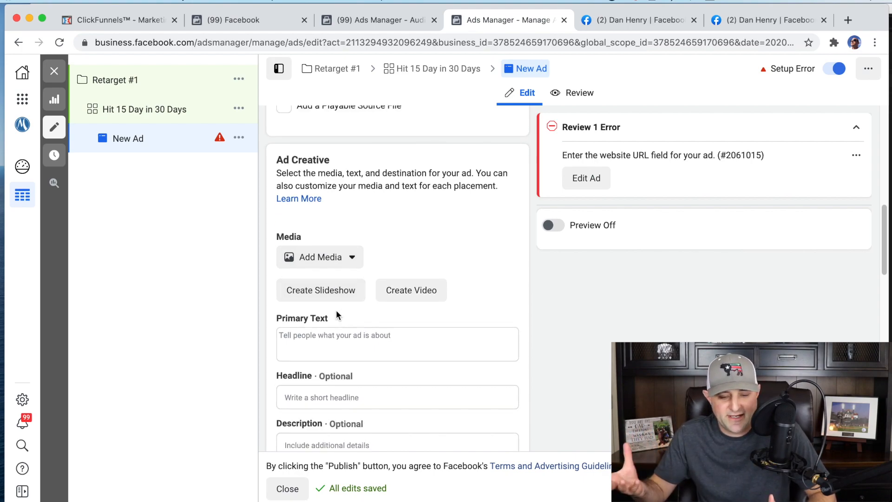
scroll(314, 316, "down", 2)
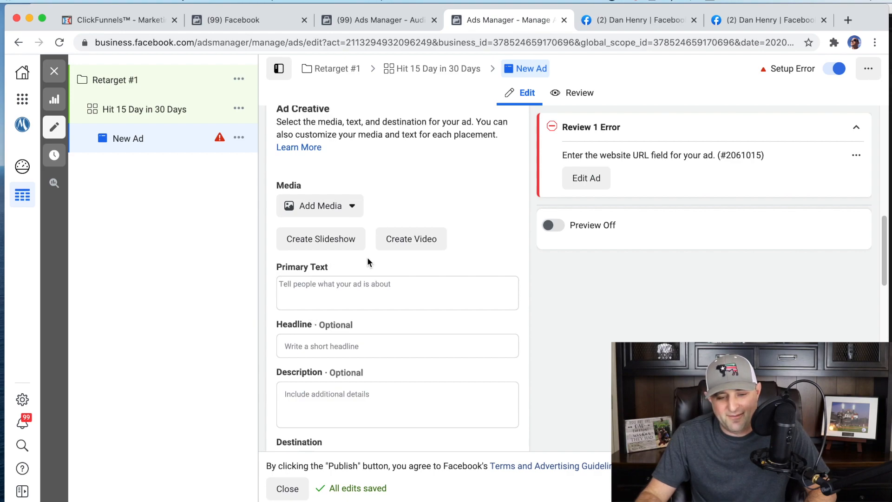
scroll(373, 288, "down", 1)
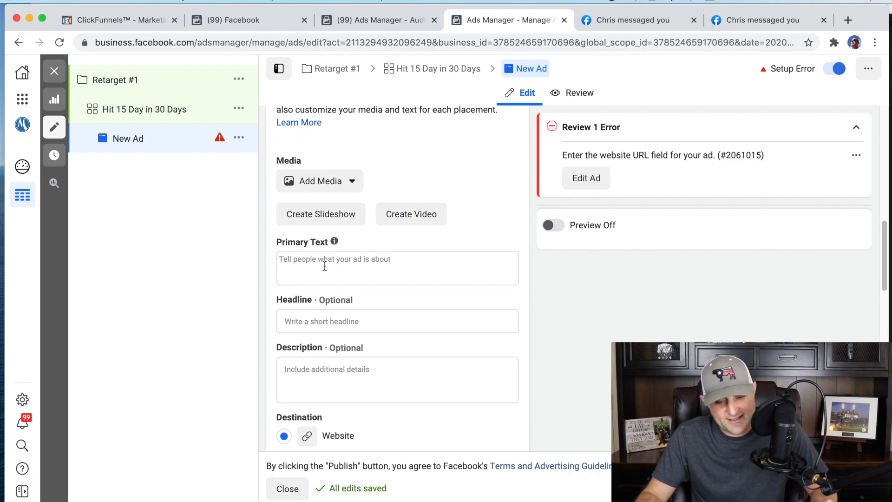
scroll(325, 266, "down", 10)
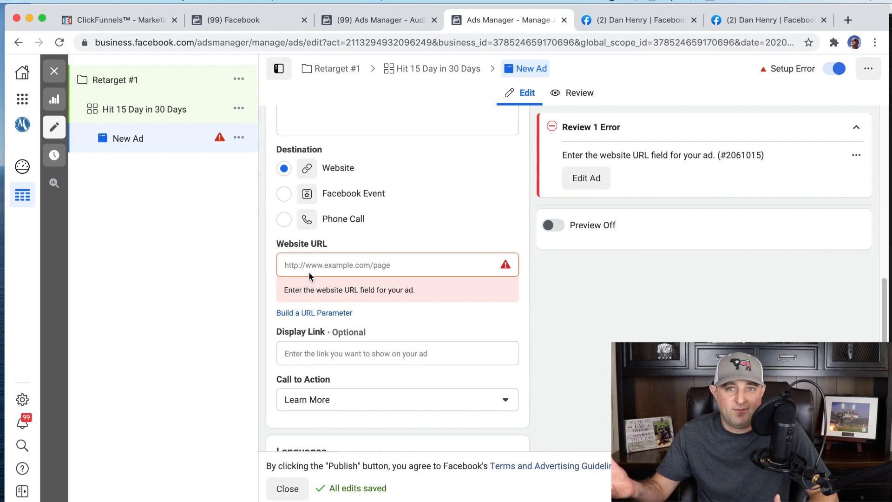